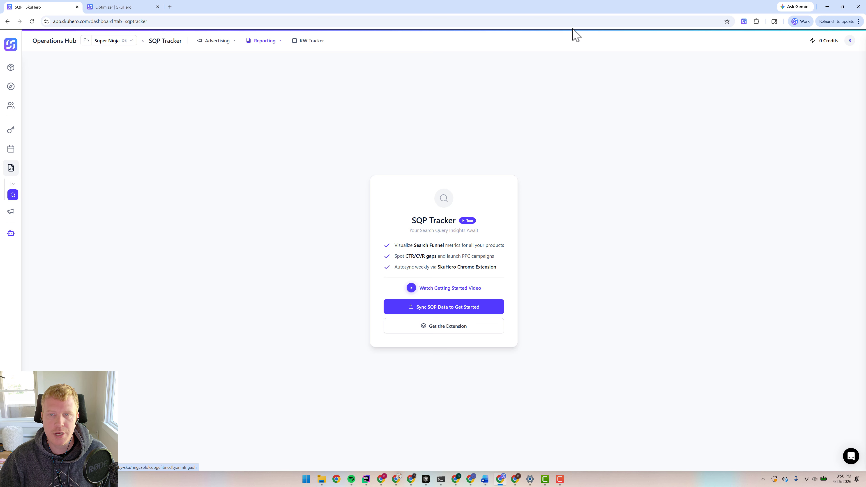
- Restore the SkuHero window beside the Seller Central window and open the report sync extension's task dashboard
double_click(583, 8)
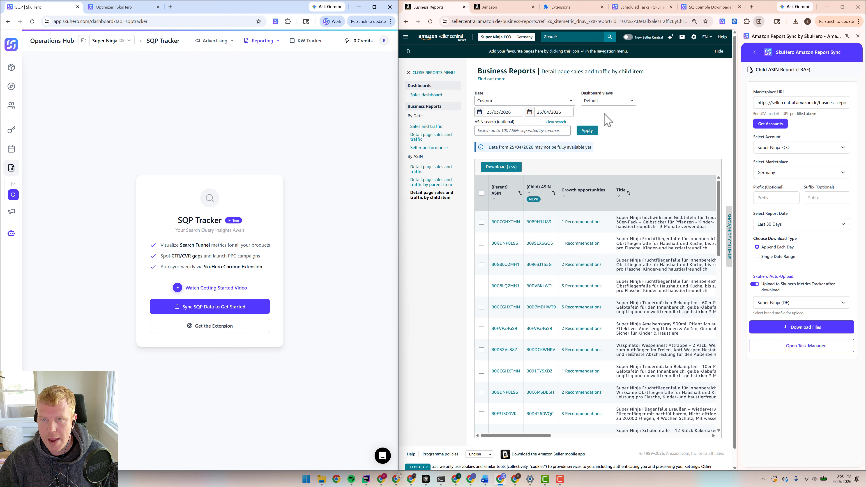
click(754, 53)
click(768, 73)
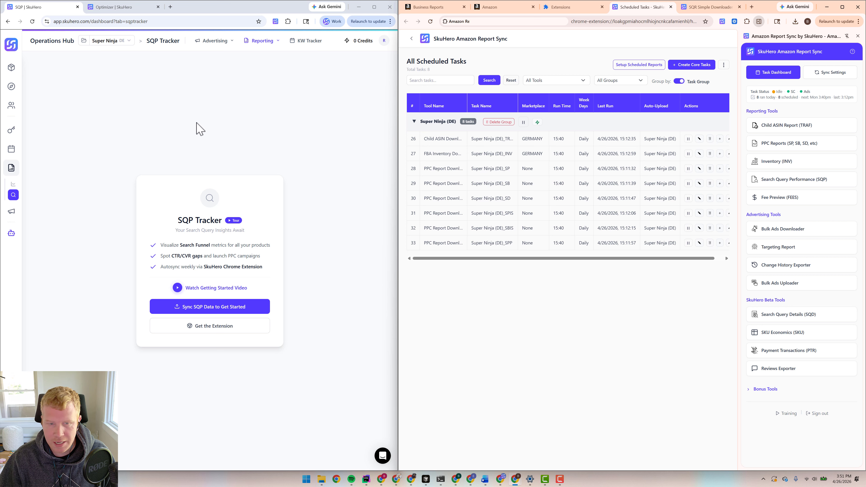
- Look over the My Metrics report for Super Ninja in SkuHero and open the Keyword Tracker
click(14, 183)
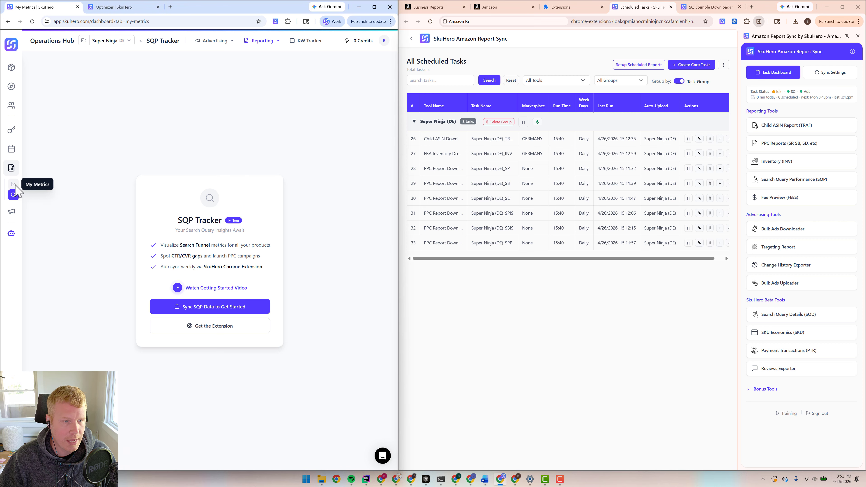
scroll(235, 247, down, 7)
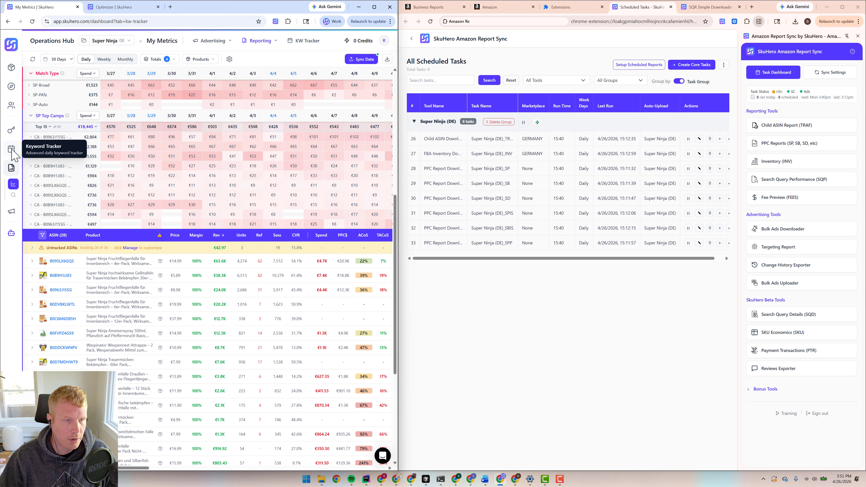
click(12, 152)
- Open the task manager of the Search Query Performance (SQP) tool in the report sync extension
click(802, 181)
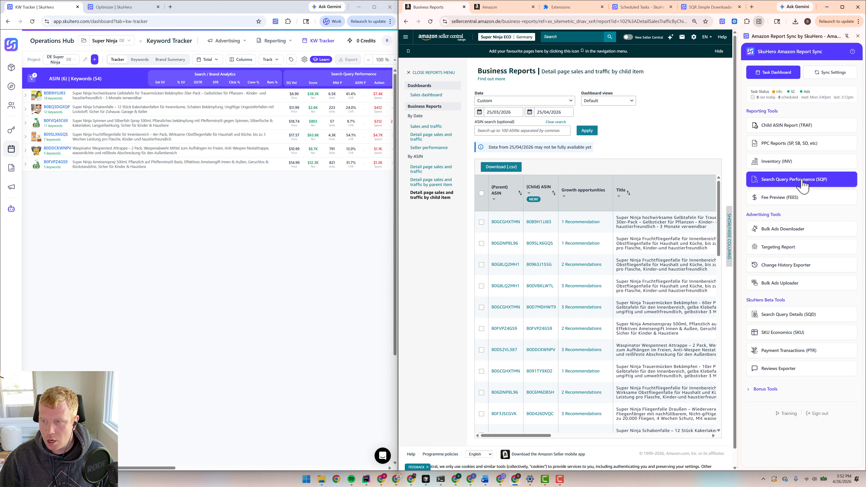
click(803, 184)
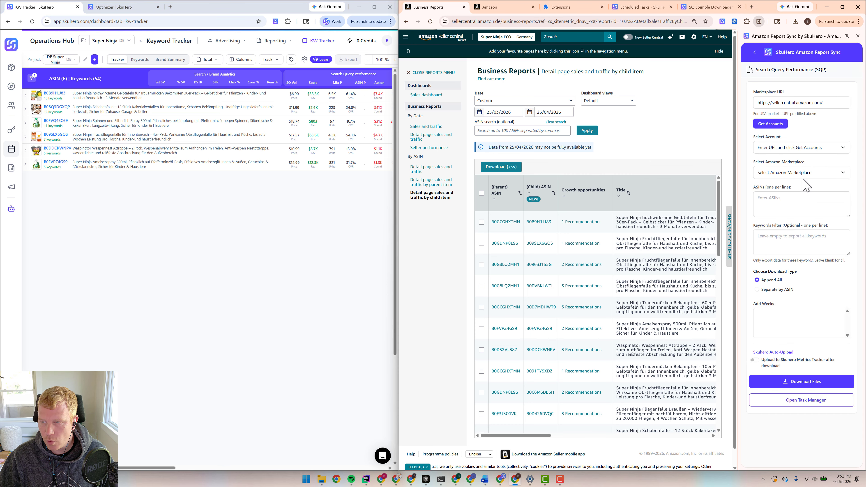
click(802, 401)
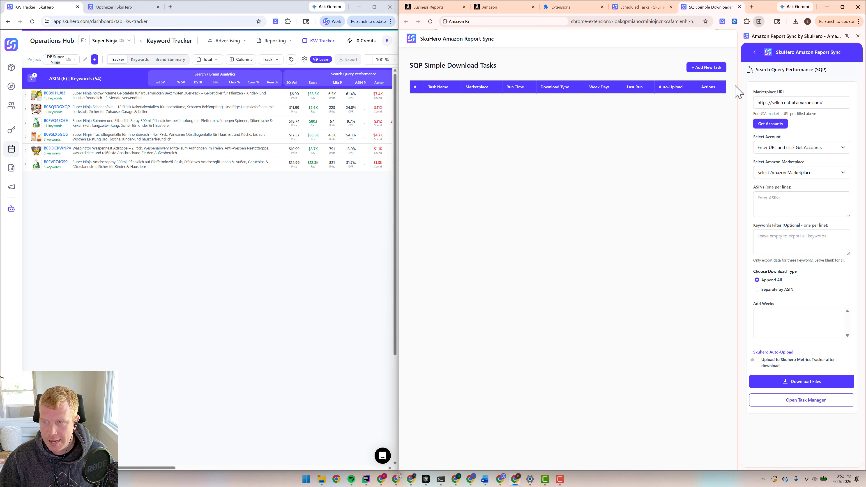
- Add a new SQP download task named SQPweekly with a runtime of 08:00 AM
click(706, 68)
click(466, 77)
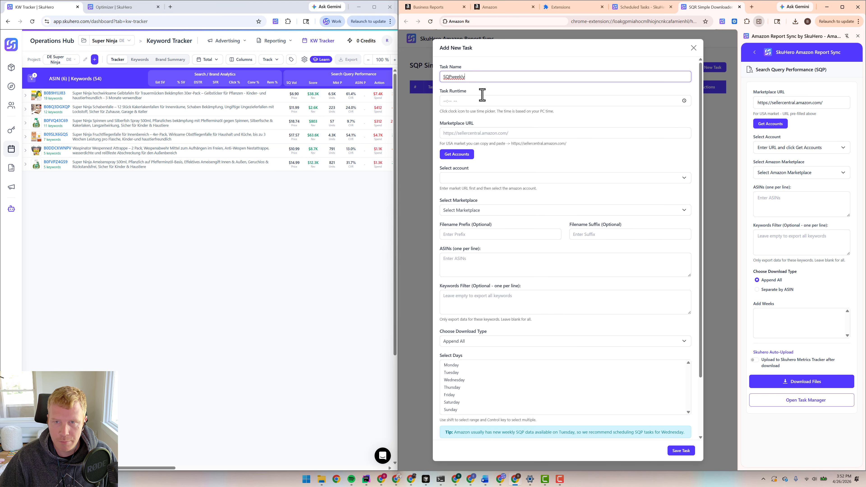
click(444, 101)
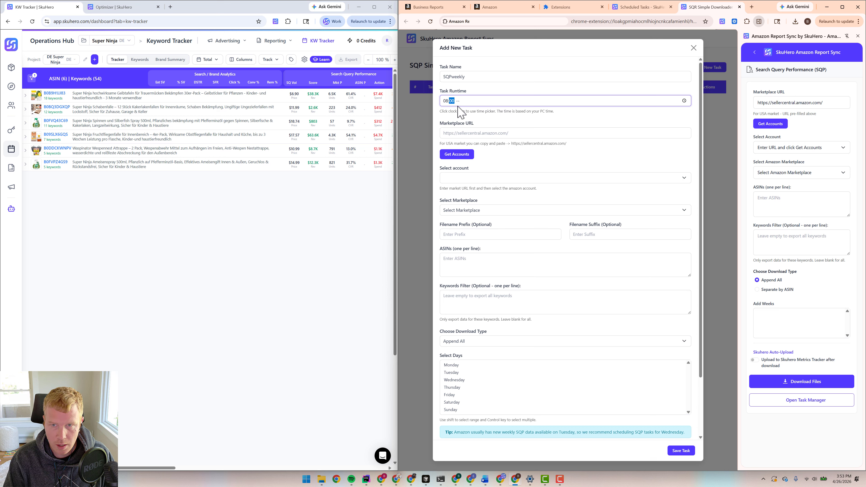
key(a)
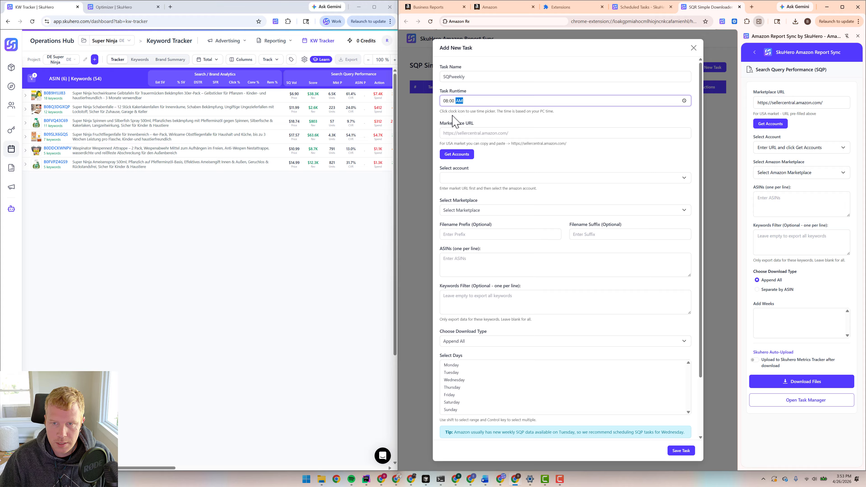
click(474, 133)
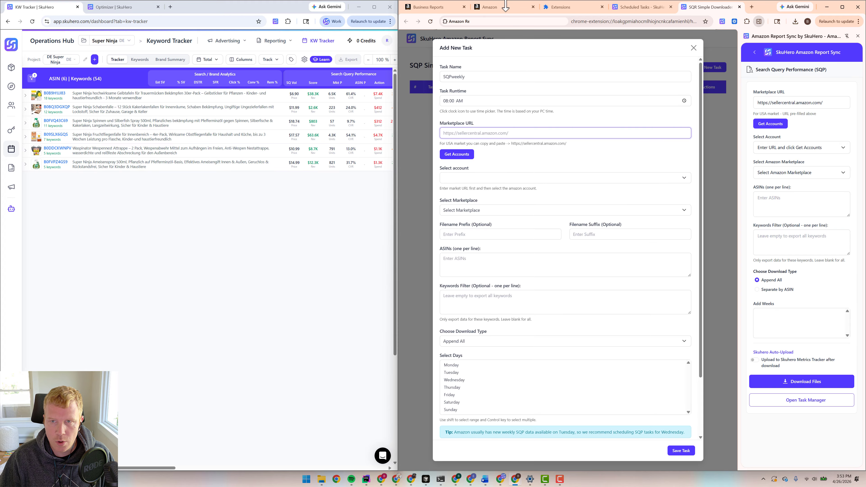
click(454, 13)
double_click(481, 21)
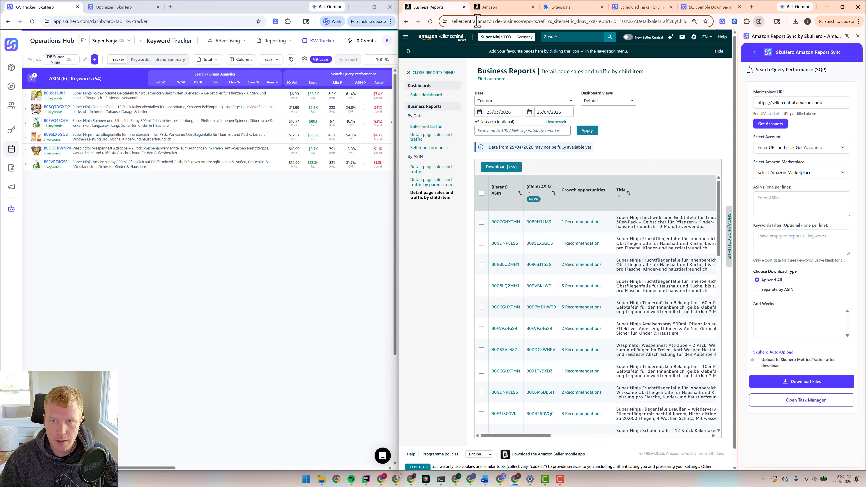
drag(520, 21, 435, 21)
key(ctrl+c)
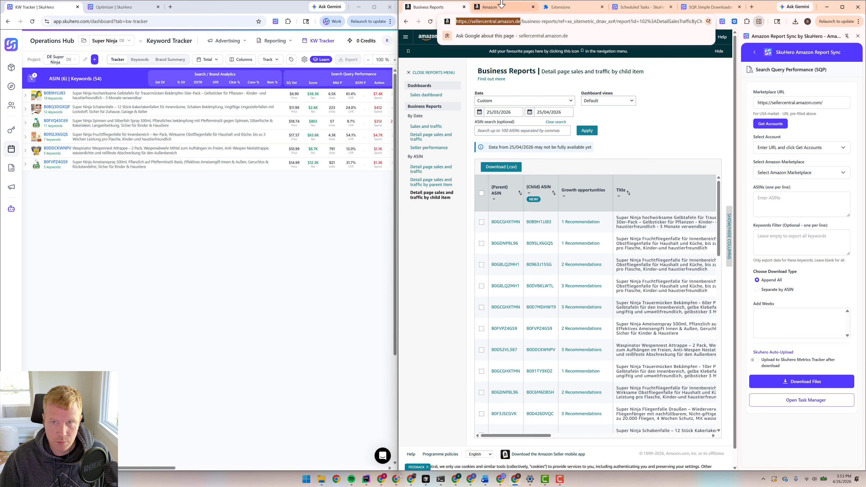
click(695, 10)
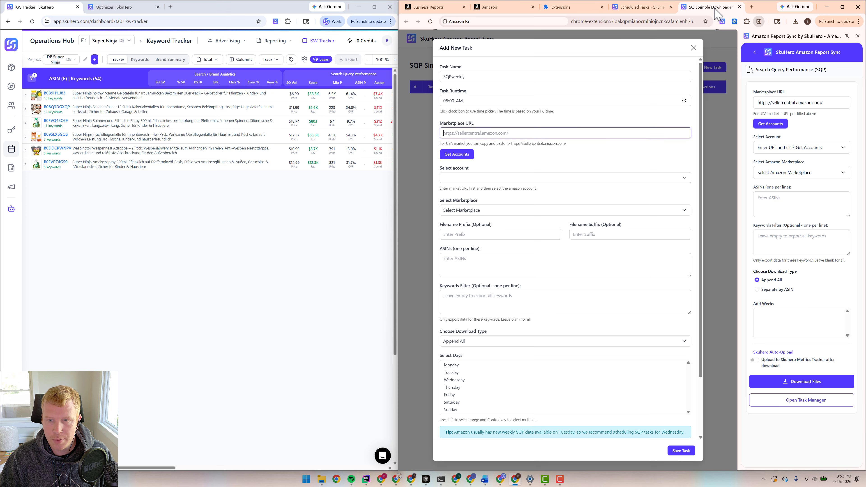
key(ctrl+v)
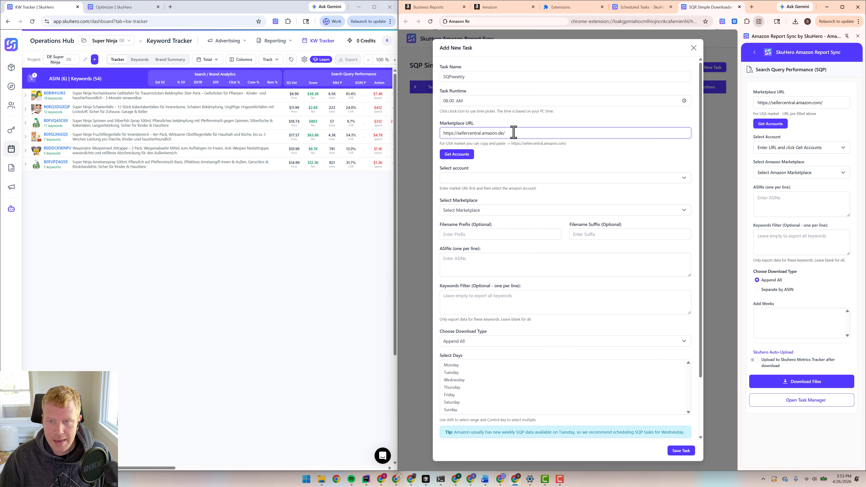
- Load the seller accounts for the task, selecting the Super Ninja ECO account and the Germany marketplace
click(464, 156)
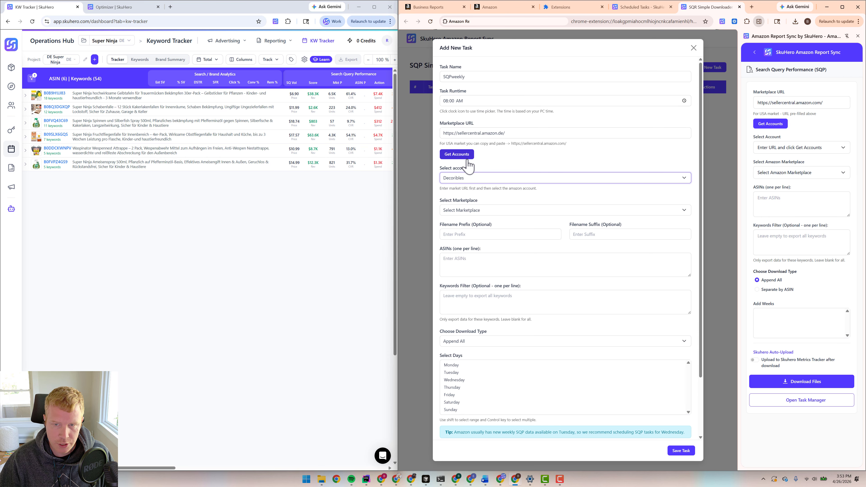
click(459, 179)
click(474, 208)
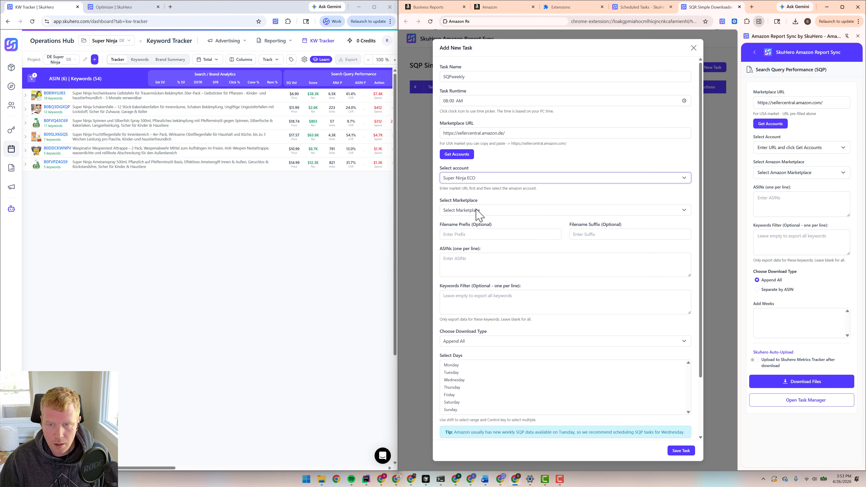
click(474, 210)
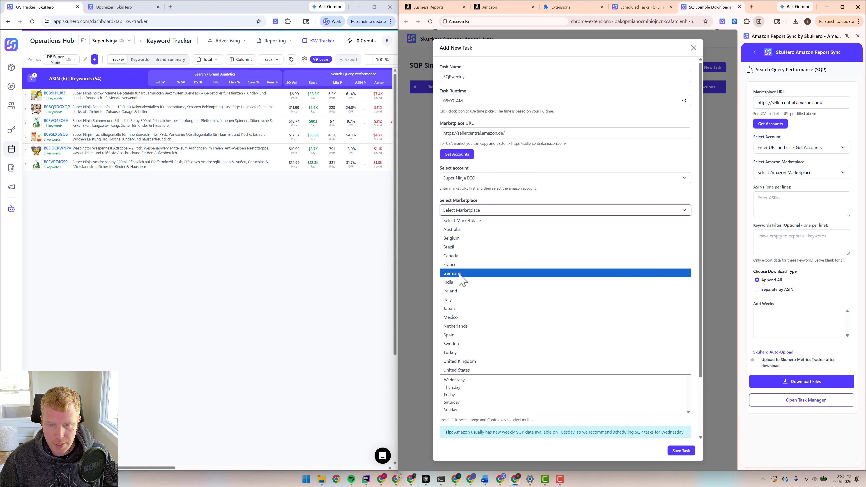
click(487, 274)
click(499, 231)
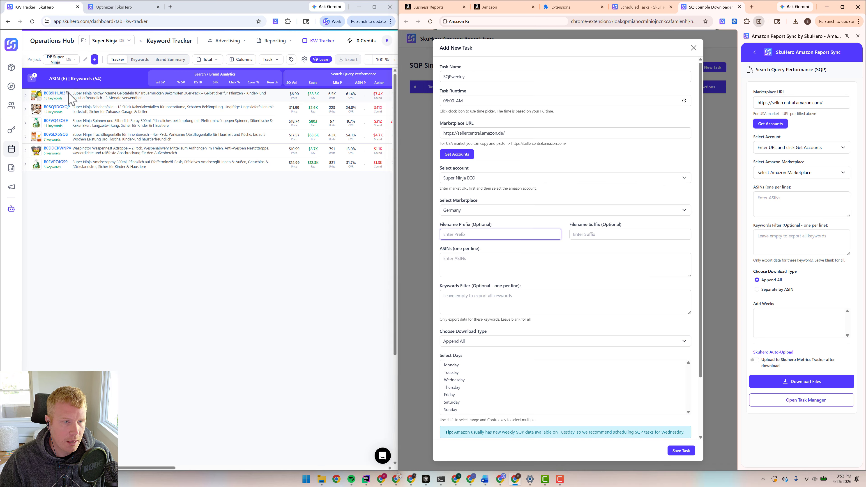
- Fill the task's ASIN list with the ASINs copied from the Keyword Tracker and schedule it for Wednesday
click(68, 93)
click(456, 262)
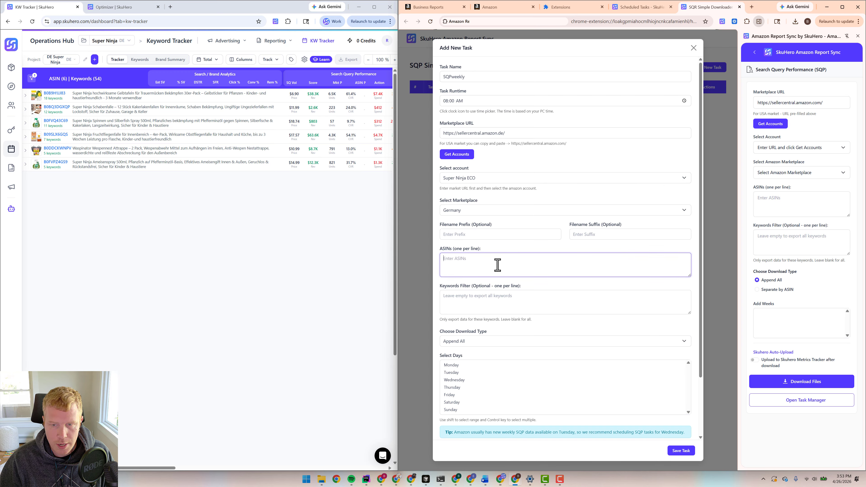
key(ctrl+v)
click(487, 311)
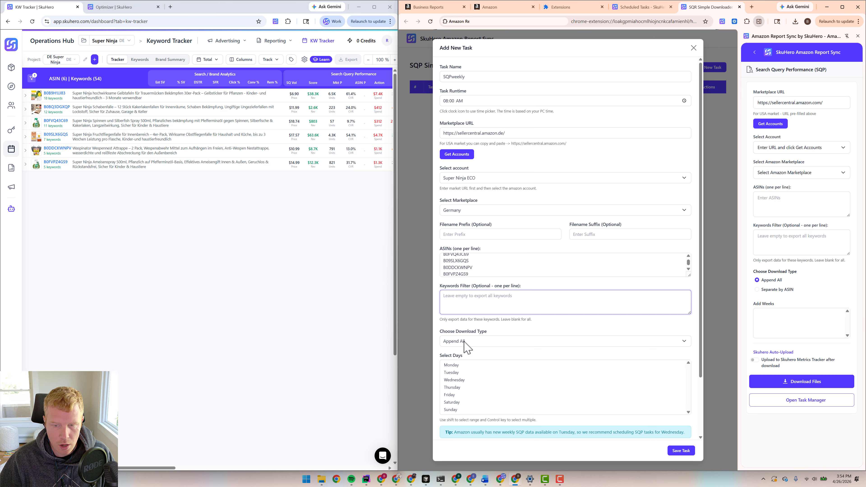
click(462, 380)
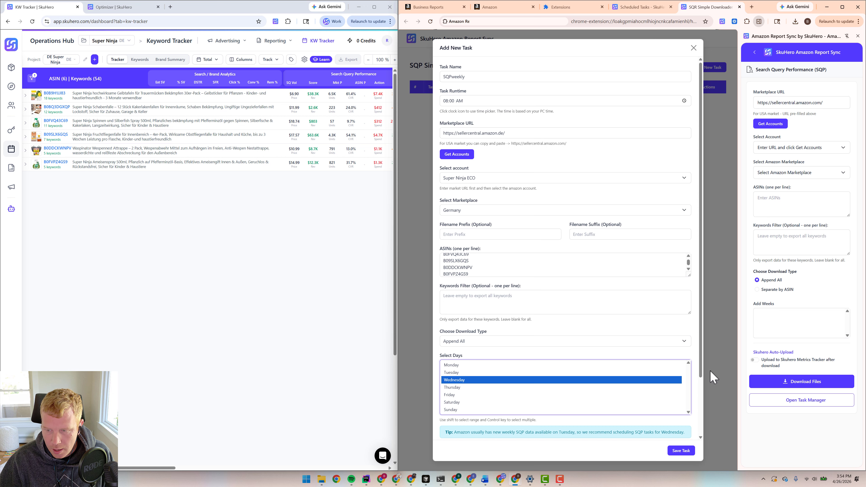
- Enable auto-upload to the SkuHero Metrics Tracker with the Super Ninja (DE) brand profile and save the task
drag(700, 369, 704, 433)
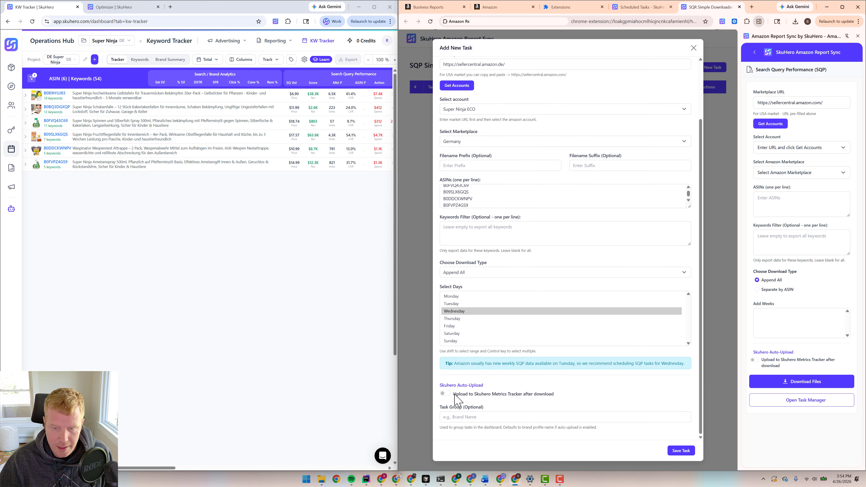
click(446, 394)
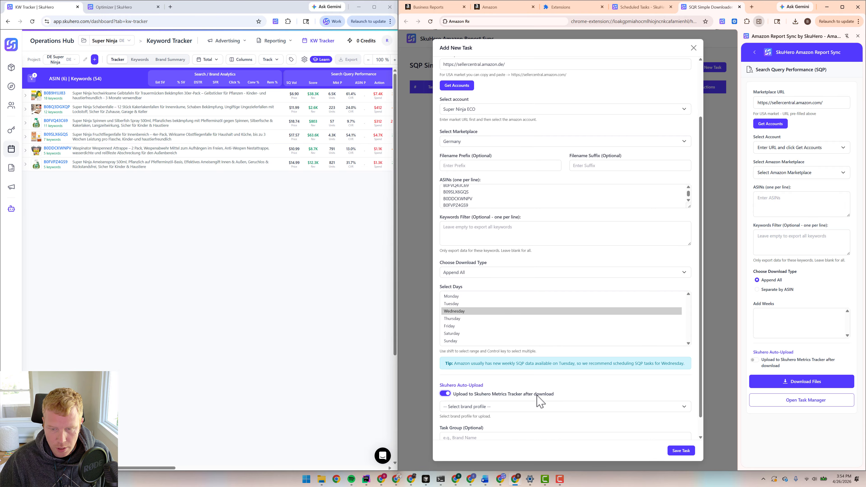
click(518, 407)
click(493, 442)
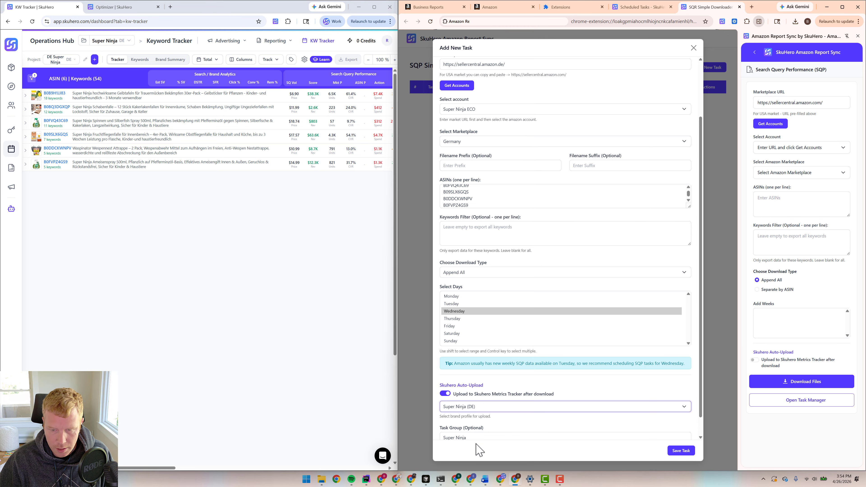
scroll(533, 407, down, 1)
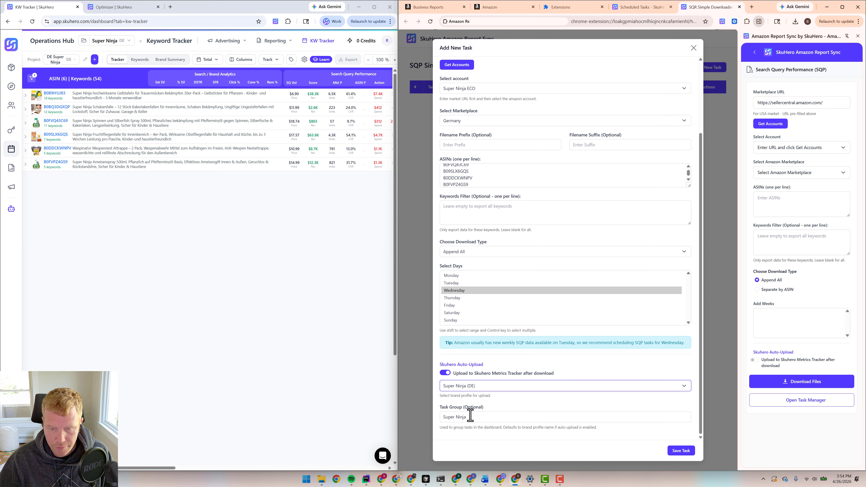
click(678, 451)
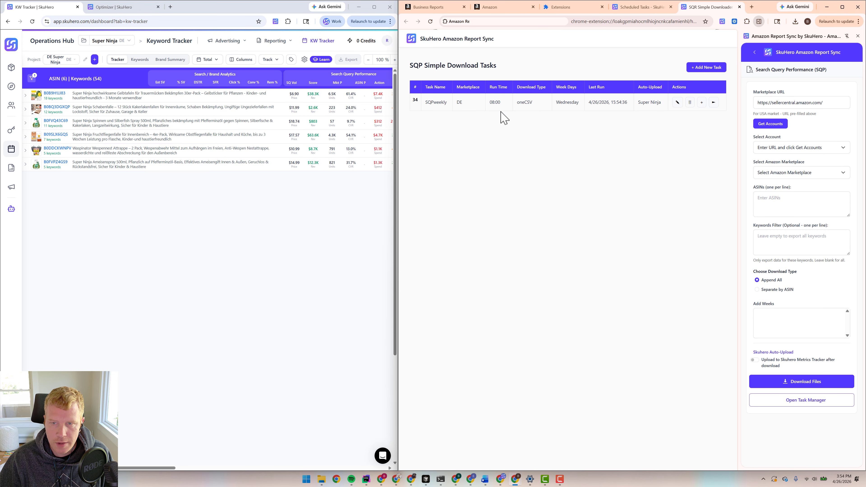
- Run the SQPweekly task on demand from the extension's dashboard of all scheduled tasks
click(754, 52)
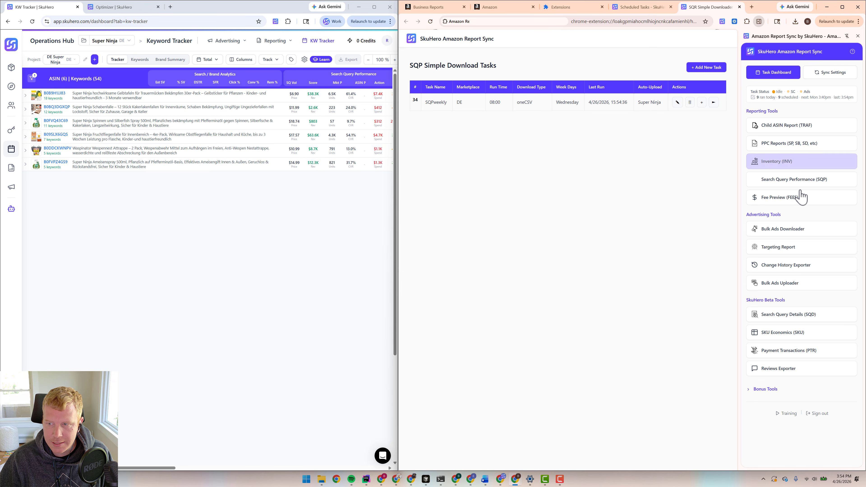
click(772, 76)
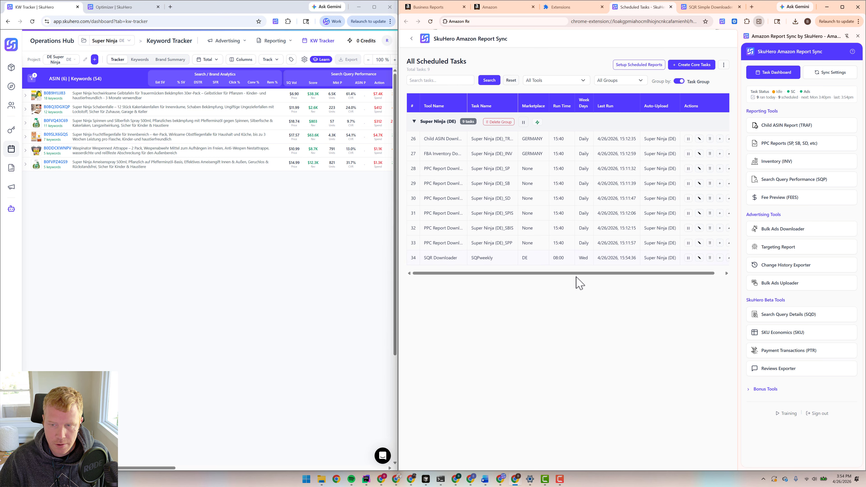
drag(576, 275, 589, 283)
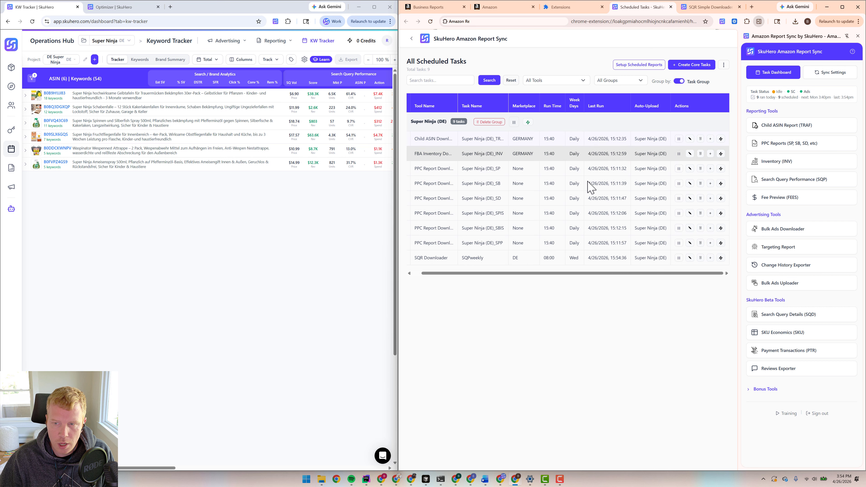
click(721, 258)
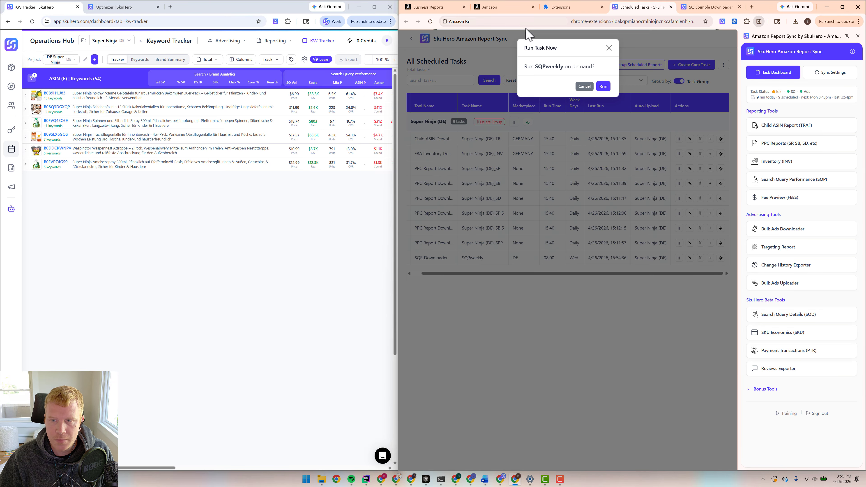
click(603, 82)
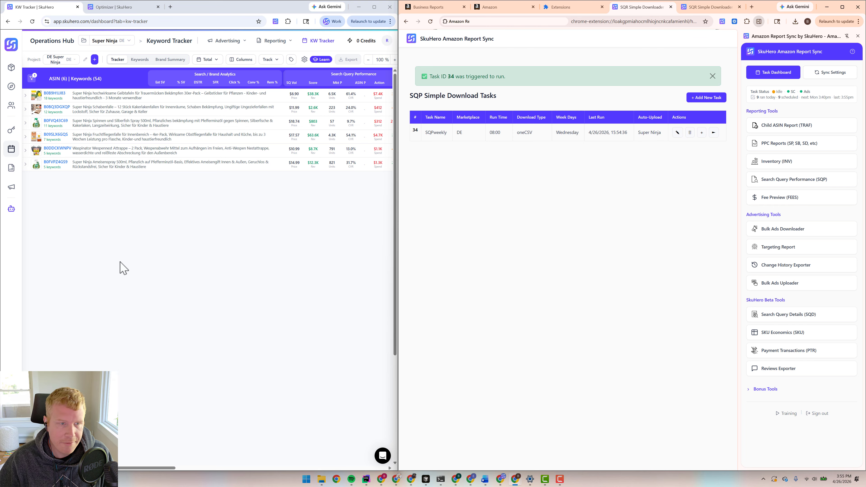
- Open the SQP Tracker report in SkuHero and reload the page
mouse_move(11, 186)
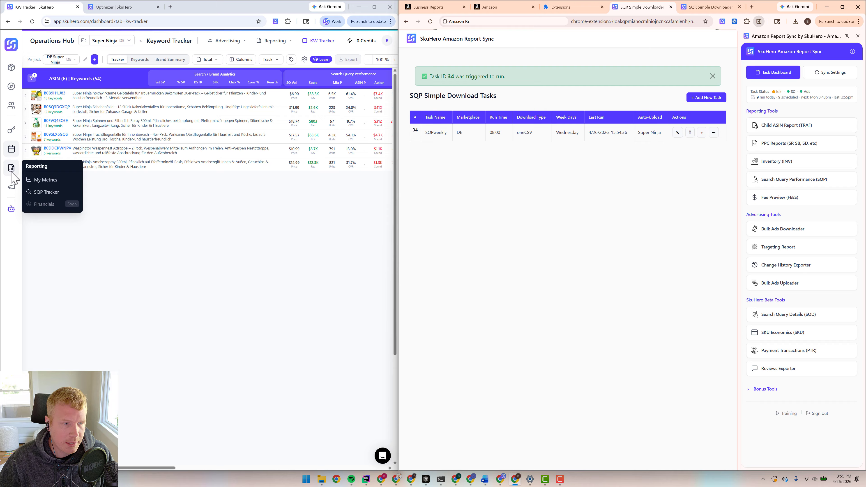
click(52, 192)
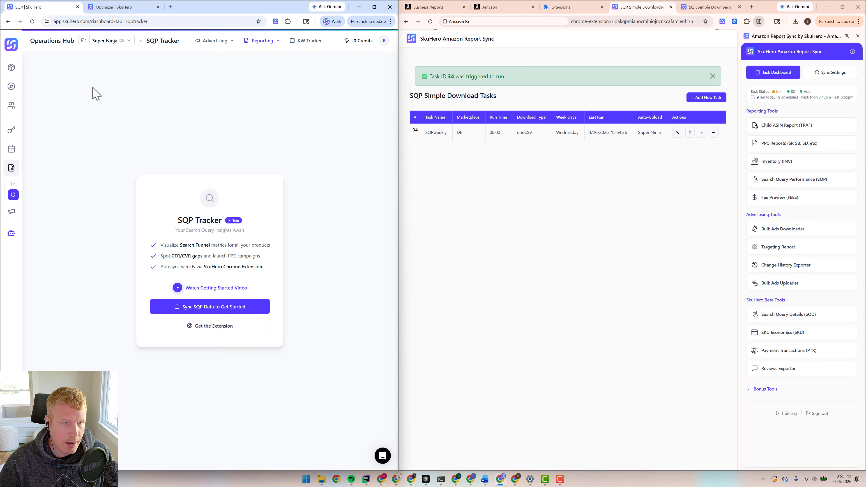
click(32, 21)
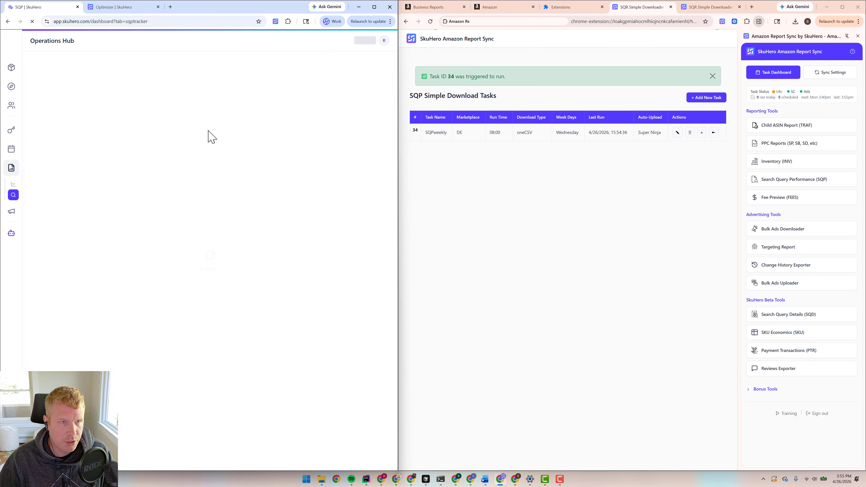
- Check which weeks of data are available in the SQP Tracker
click(78, 61)
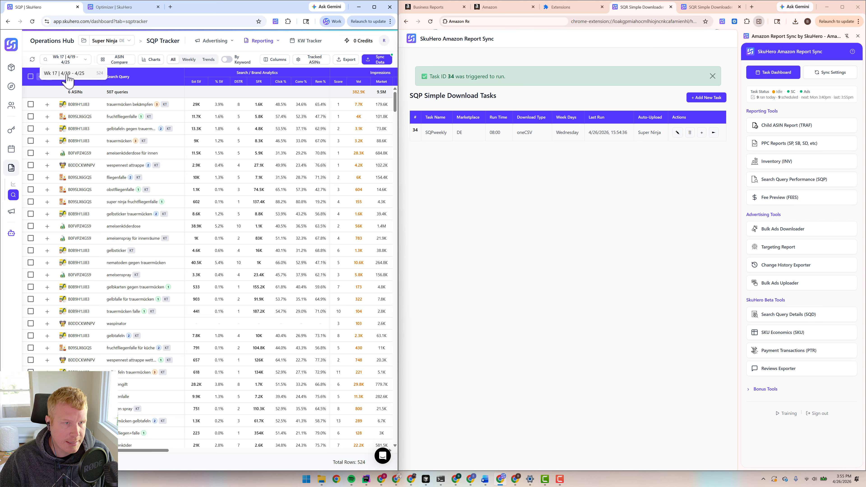
click(522, 268)
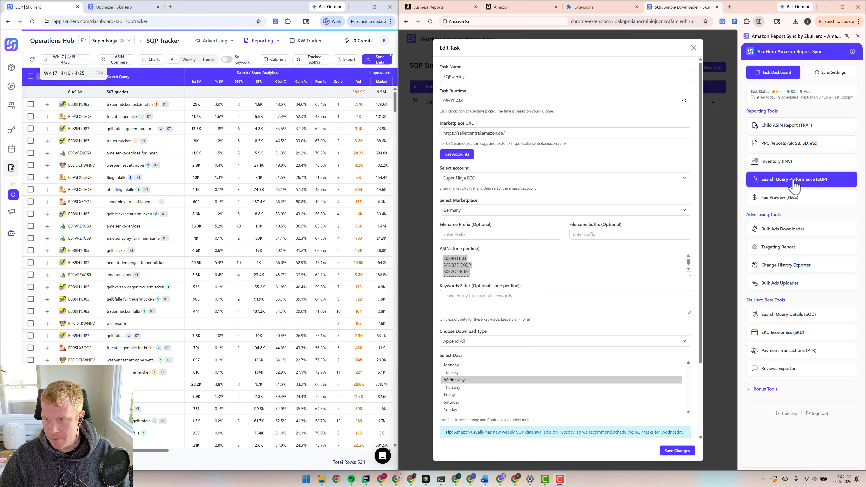
click(793, 184)
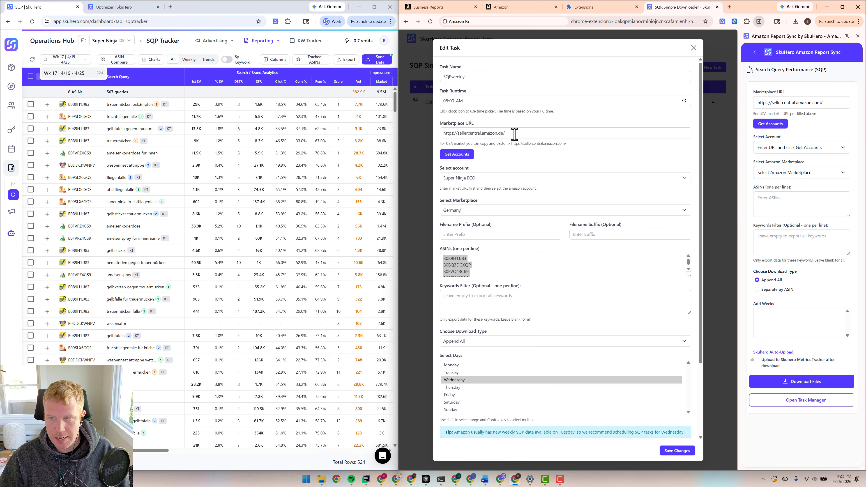
drag(514, 133, 440, 136)
key(ctrl+c)
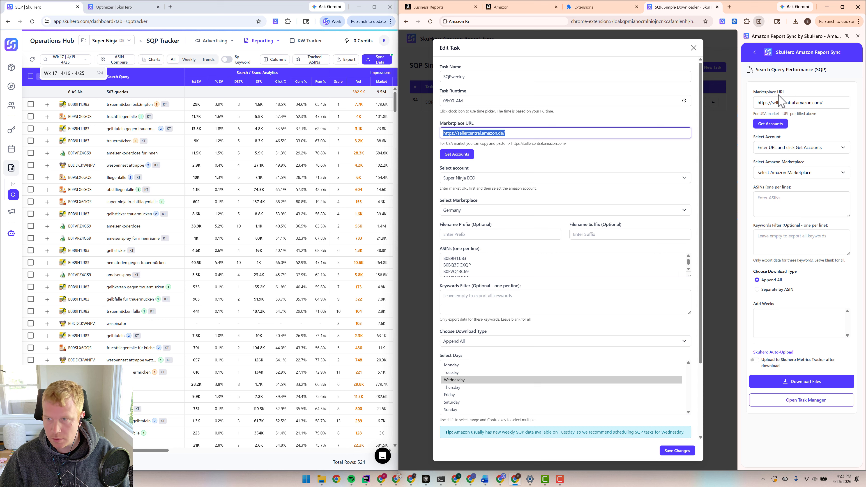
triple_click(834, 101)
key(ctrl+v)
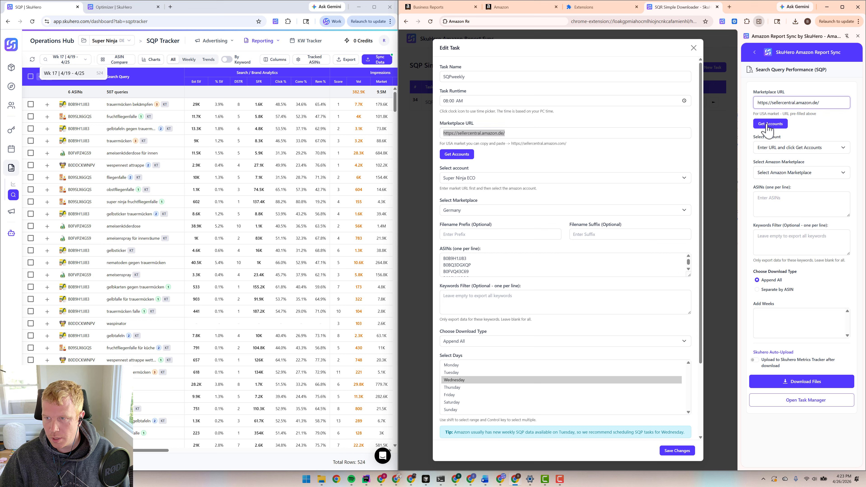
click(768, 124)
click(790, 172)
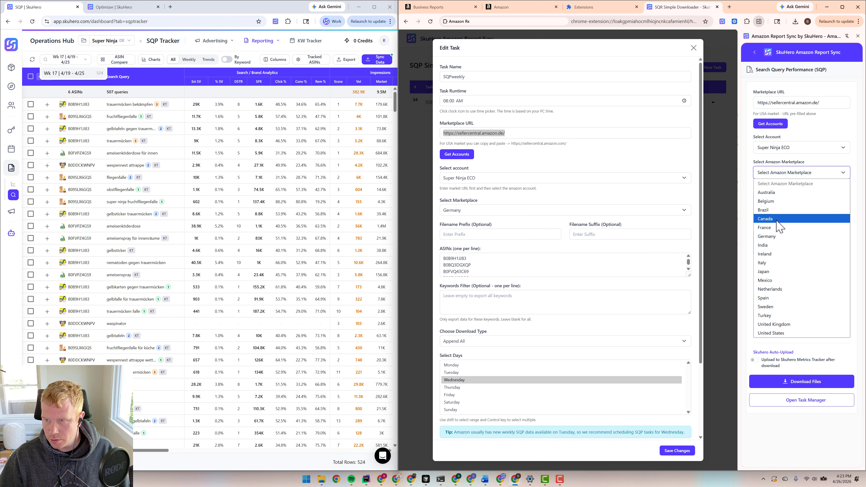
click(771, 236)
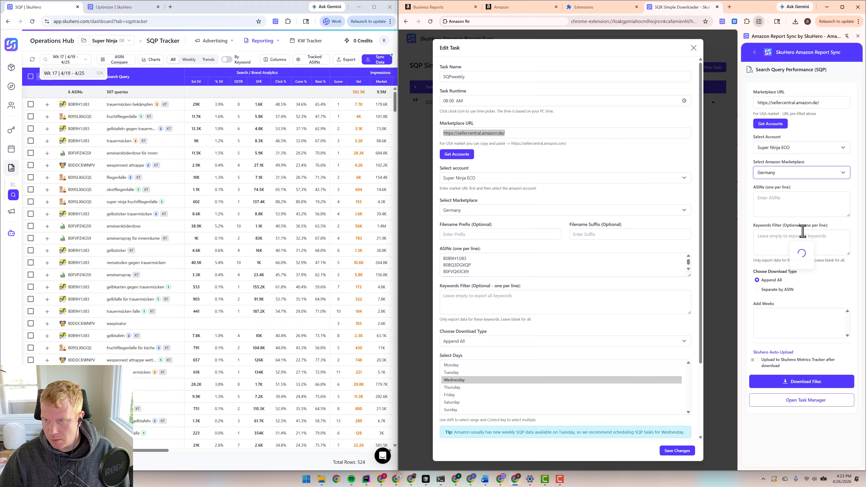
- Copy all ASINs from the SQPweekly task into the on-demand SQP download's ASIN list
click(508, 258)
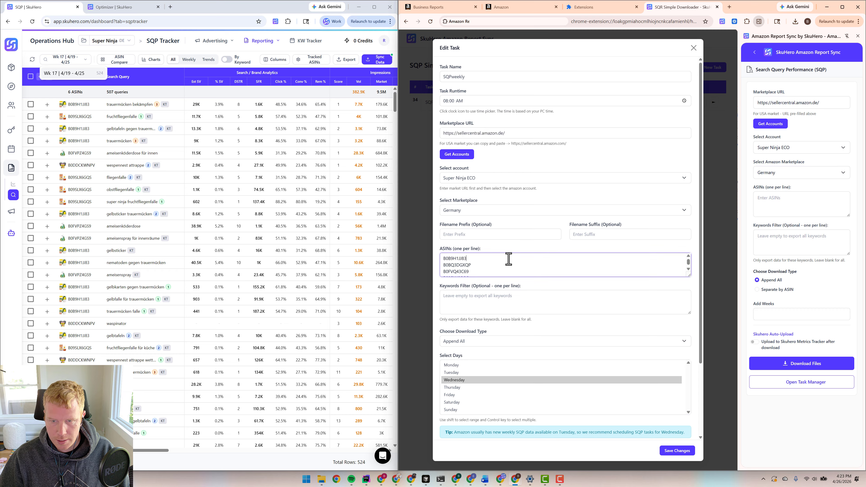
key(ctrl+a)
click(780, 205)
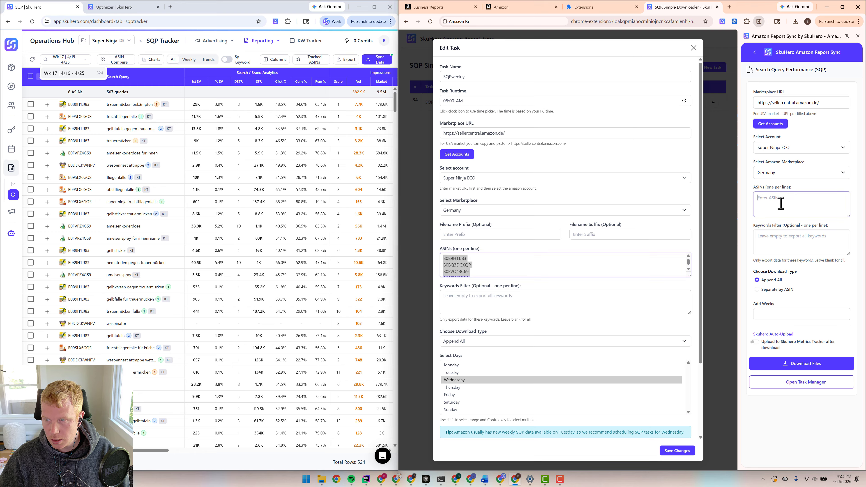
text(B0B9H1JJ83 B0BQ3DGXQP B0FVQ43C69 B09SLX6GQS B0DDCKWNPV B0FVPZ4GS9)
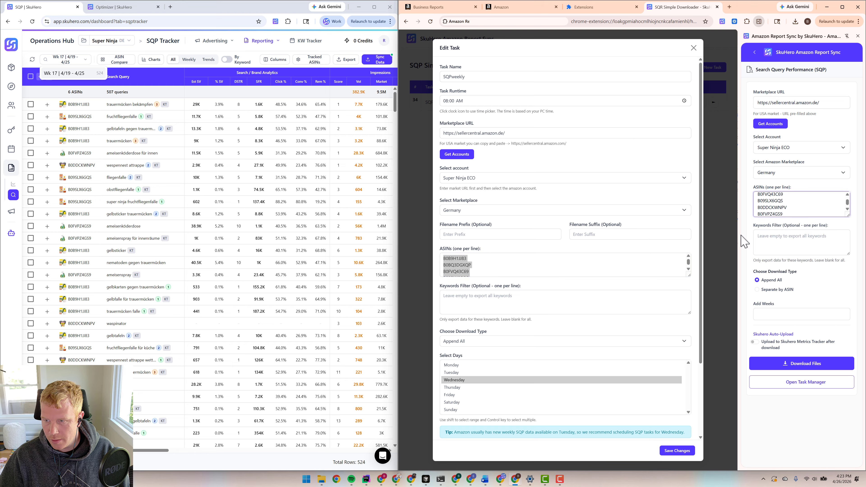
drag(756, 224, 786, 226)
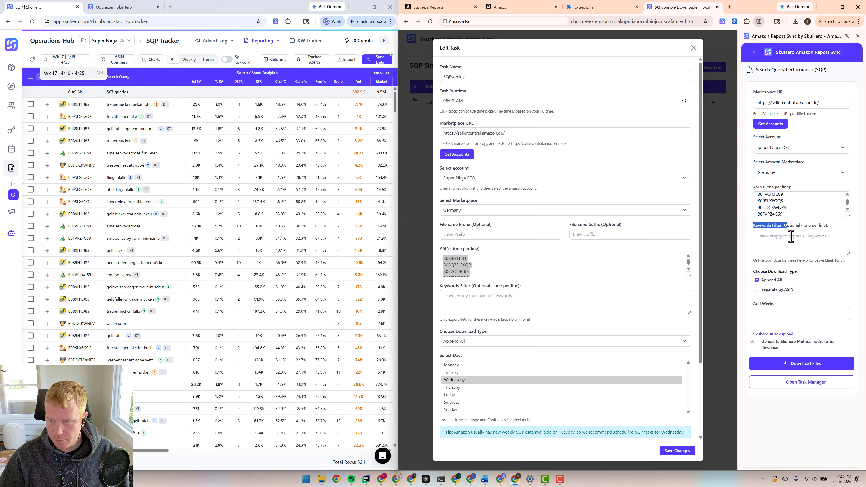
click(828, 283)
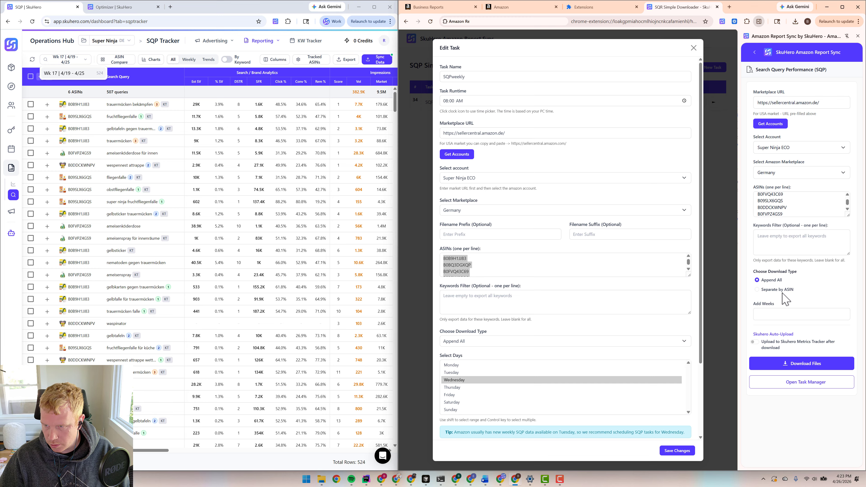
- Add Week 16, Week 15 and Week 14 of 2026 to the SQP download
click(771, 316)
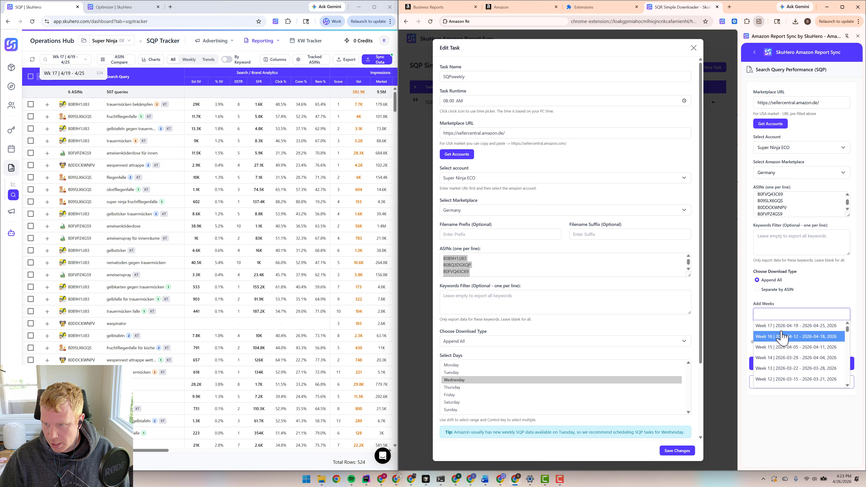
click(789, 337)
click(789, 355)
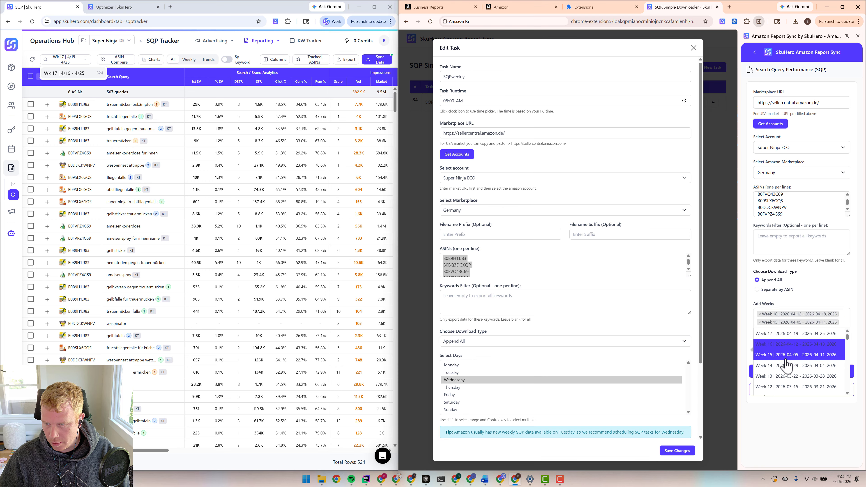
click(794, 373)
click(833, 301)
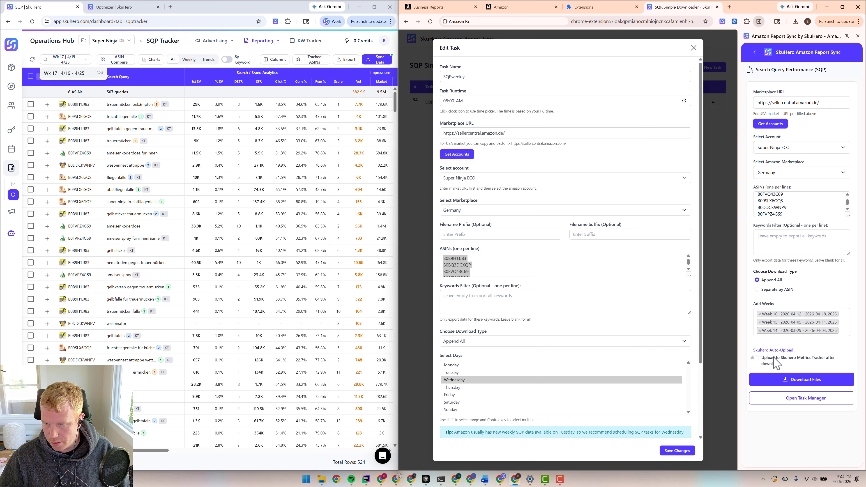
- Enable upload to the SkuHero Metrics Tracker with the Super Ninja (DE) profile and download the files, dismissing the local save
click(754, 358)
click(781, 377)
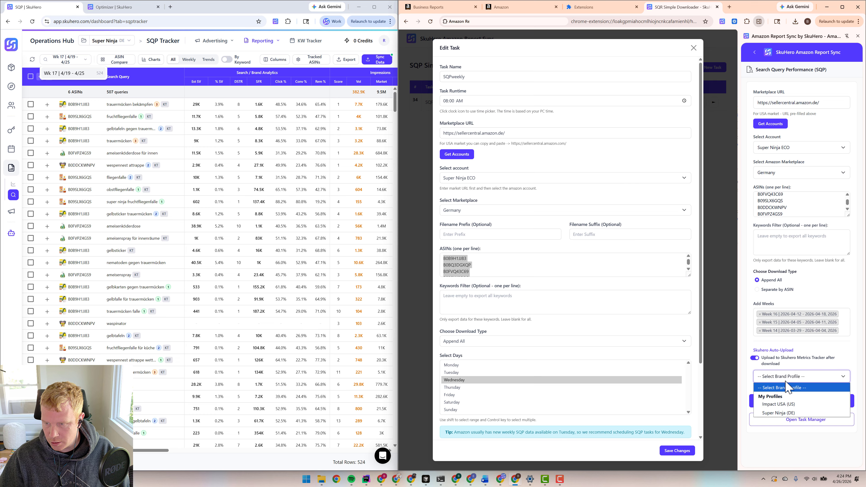
click(792, 413)
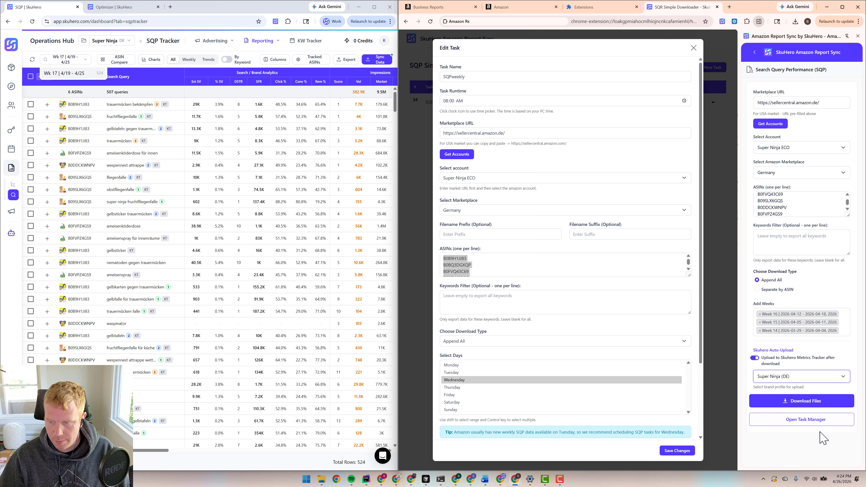
click(807, 444)
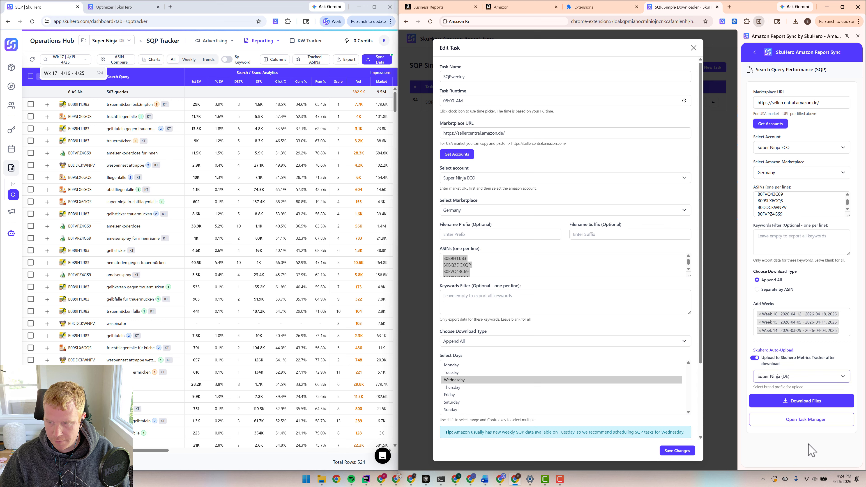
click(801, 403)
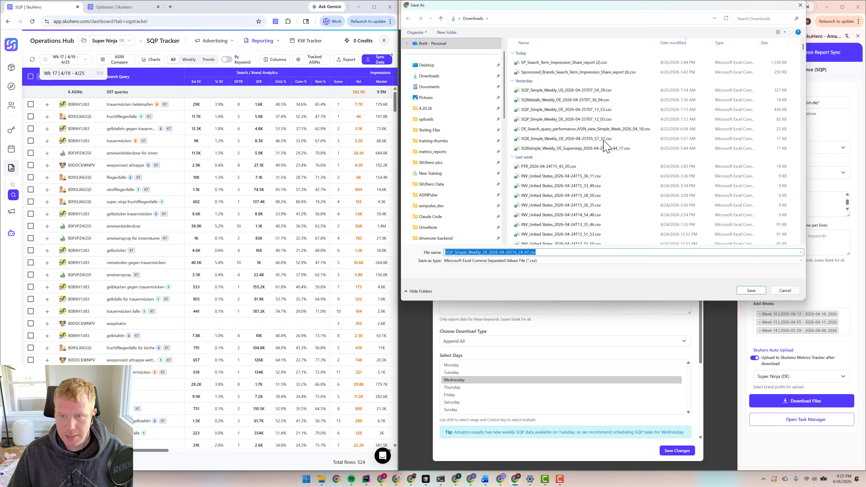
click(800, 5)
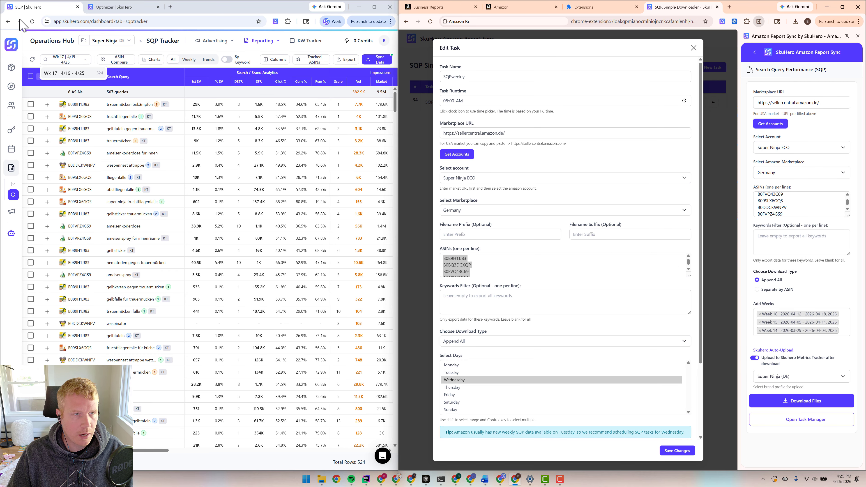
- Reload the SQP Tracker and review the list of available weeks
click(32, 21)
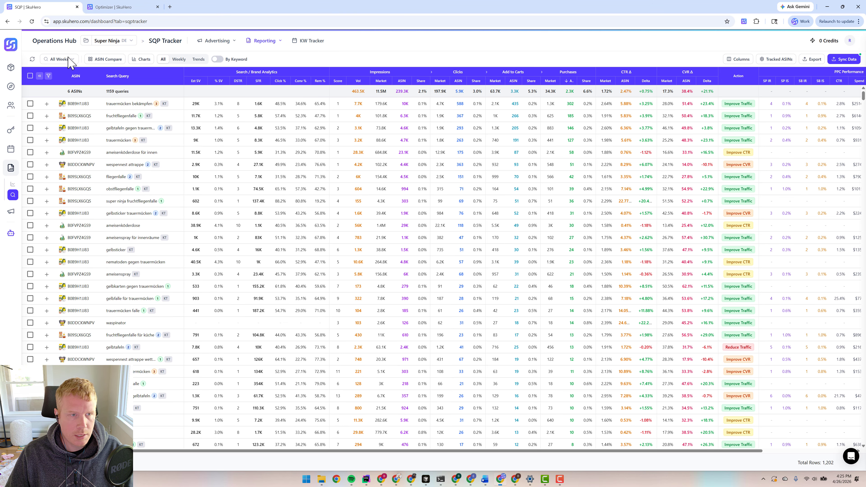
click(69, 57)
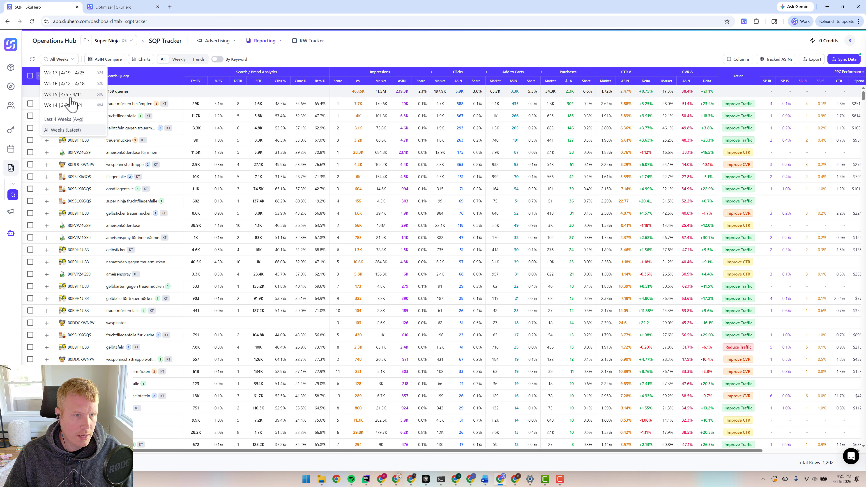
click(313, 57)
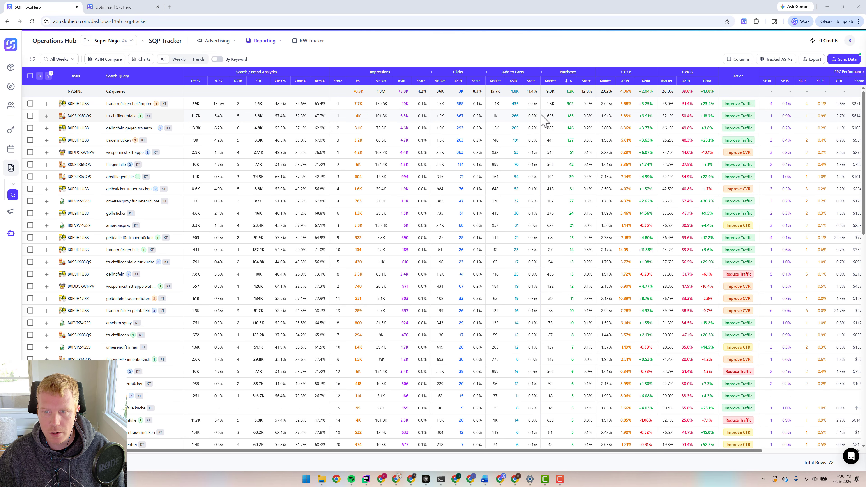
click(70, 62)
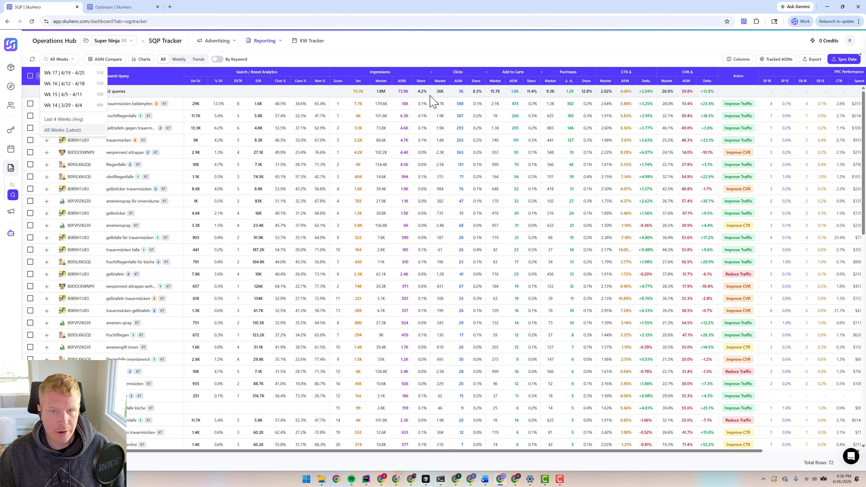
click(424, 64)
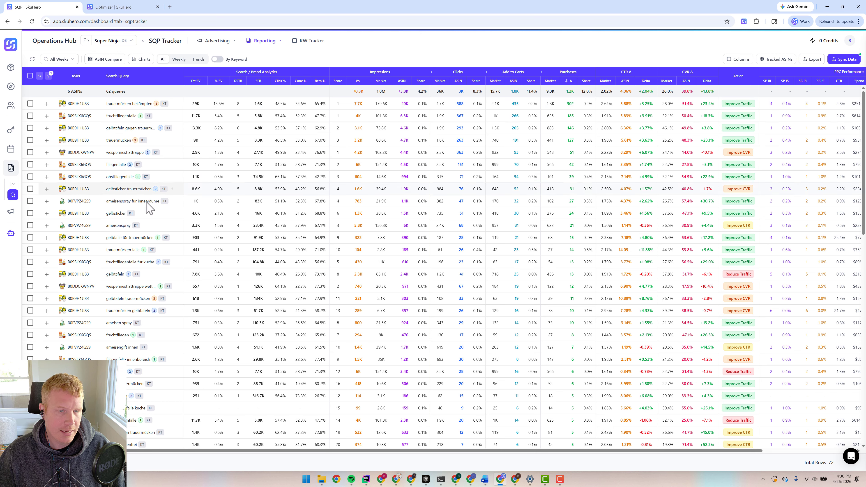
- Toggle the KT Tracked Only tag filter off and back on, and close the data filters
click(49, 75)
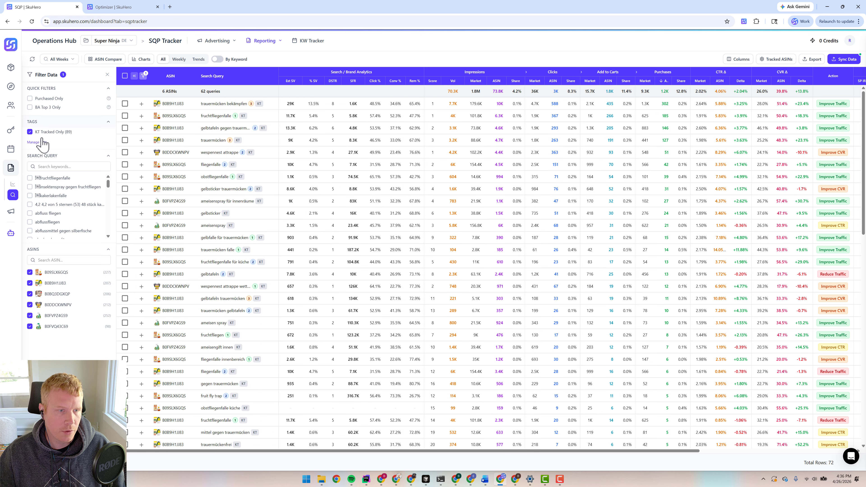
click(30, 132)
click(30, 132)
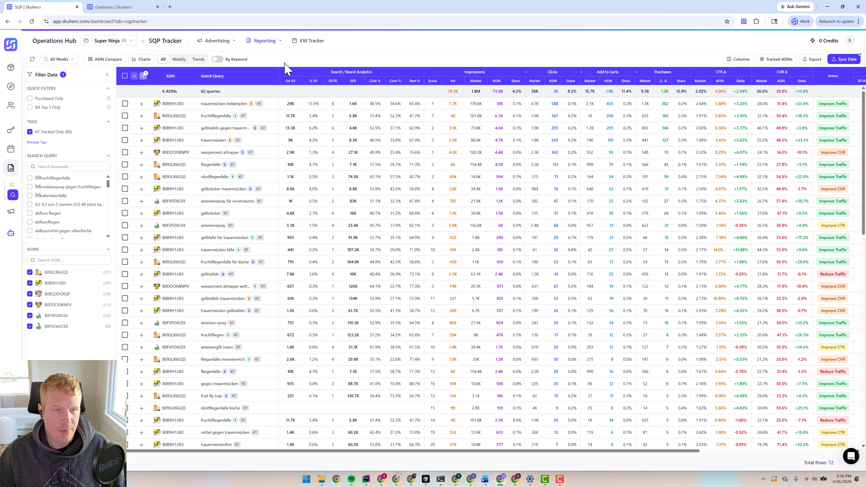
click(108, 75)
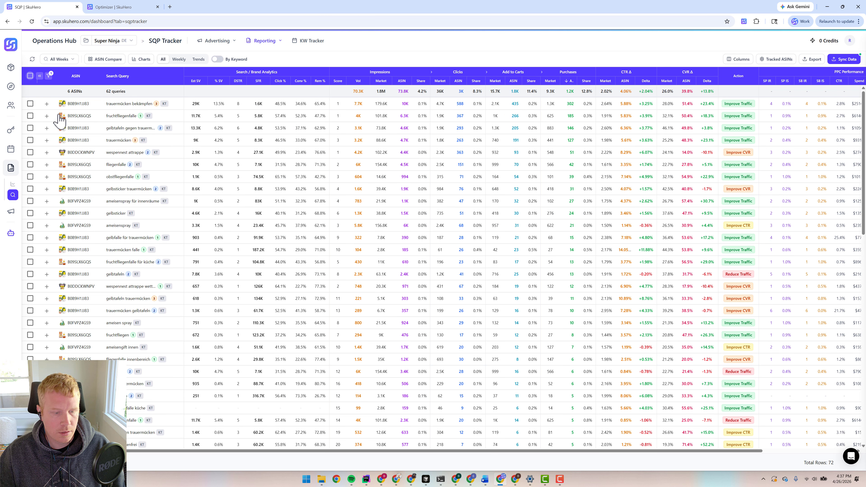
- Select the first nine search query rows, from "trauermücken bekämpfen" through "ameisenspray für innenräume"
click(30, 75)
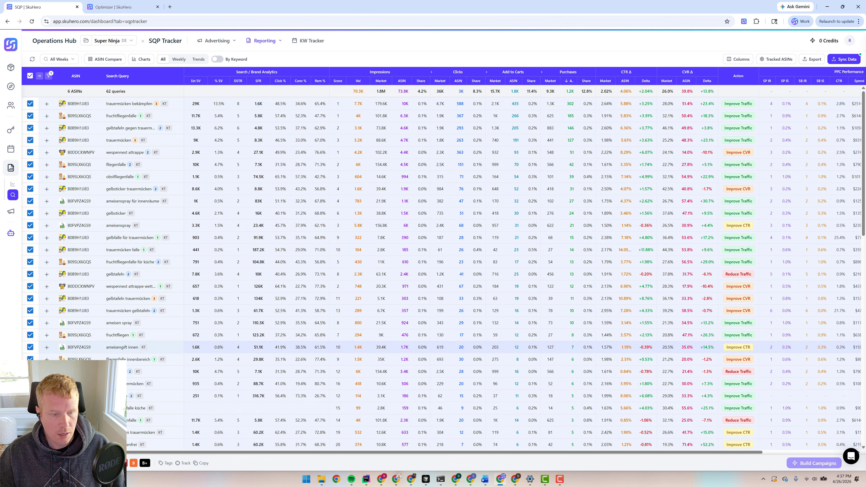
click(30, 76)
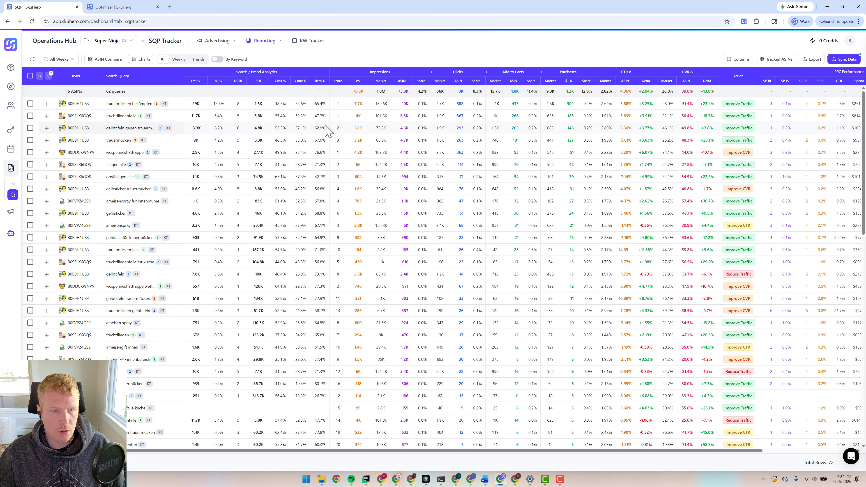
click(30, 103)
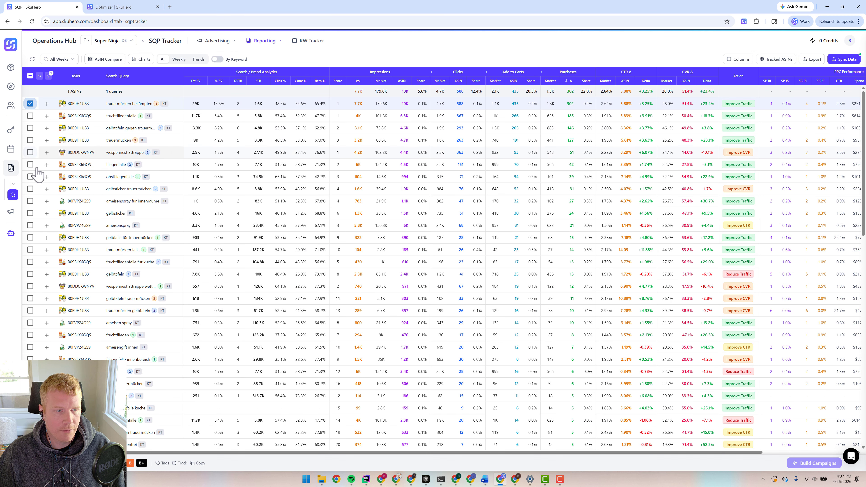
shift+click(30, 201)
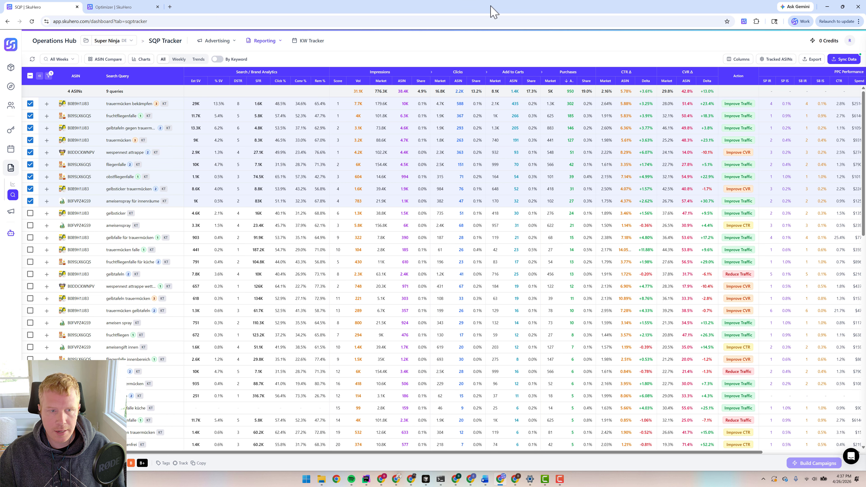
- Return to the side-by-side window layout and open the Search Query Details (SQD) tool in the Amazon Report Sync extension
double_click(493, 12)
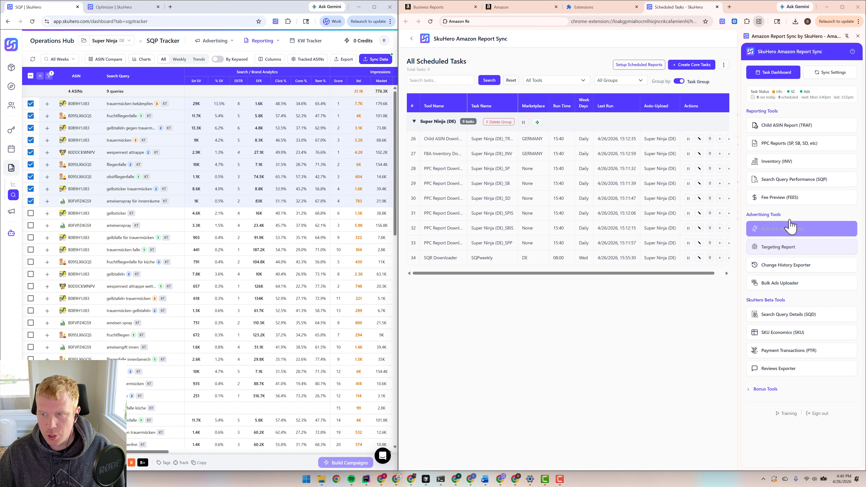
click(798, 319)
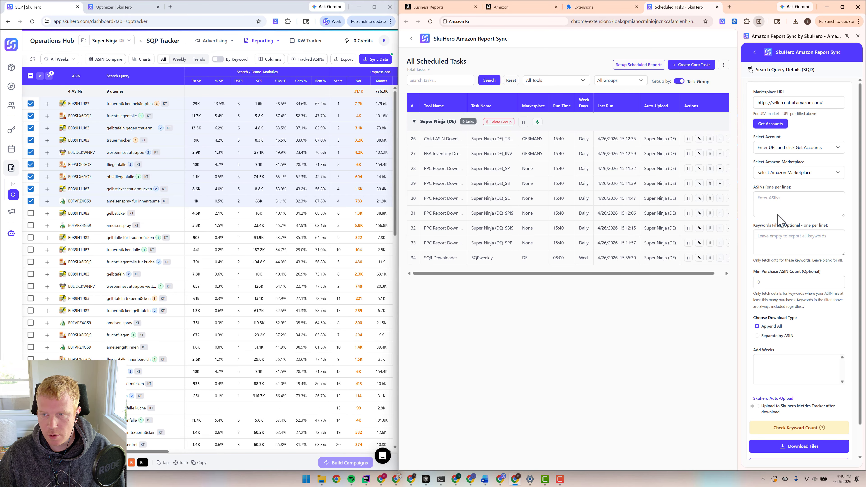
scroll(829, 436, down, 1)
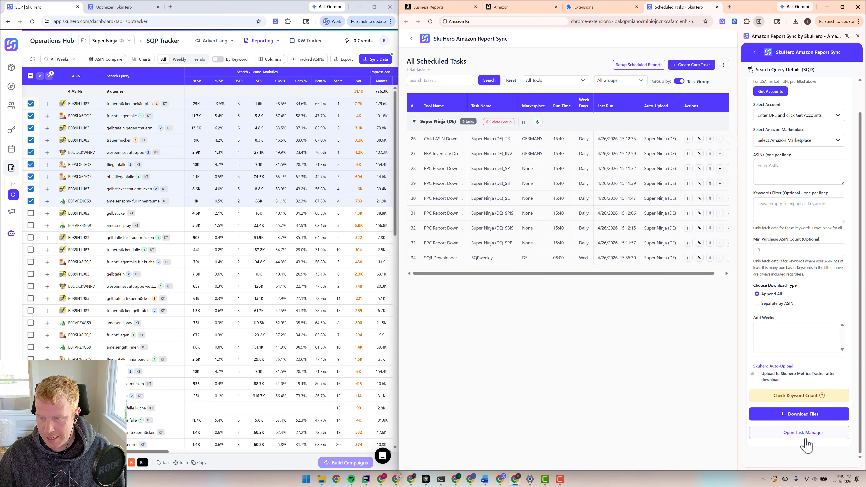
- Start a new Search Query Details download task named SQD_weekly with an 08:30 AM runtime and paste in the product ASIN list
click(804, 434)
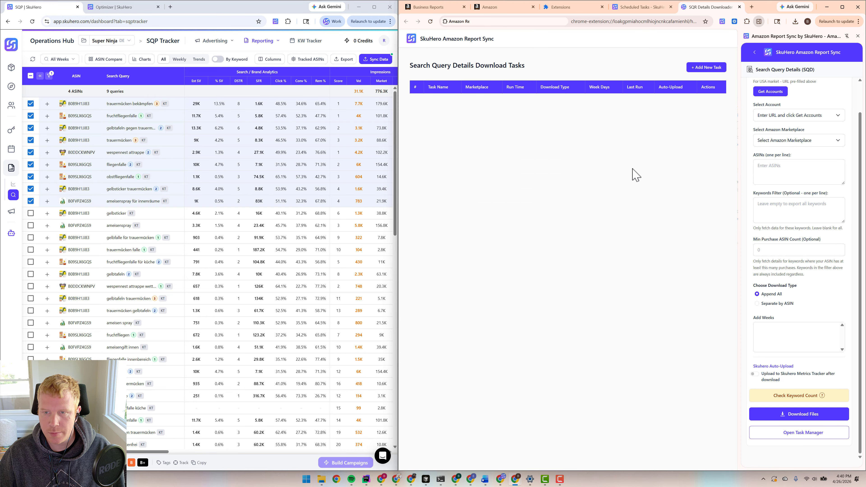
click(697, 69)
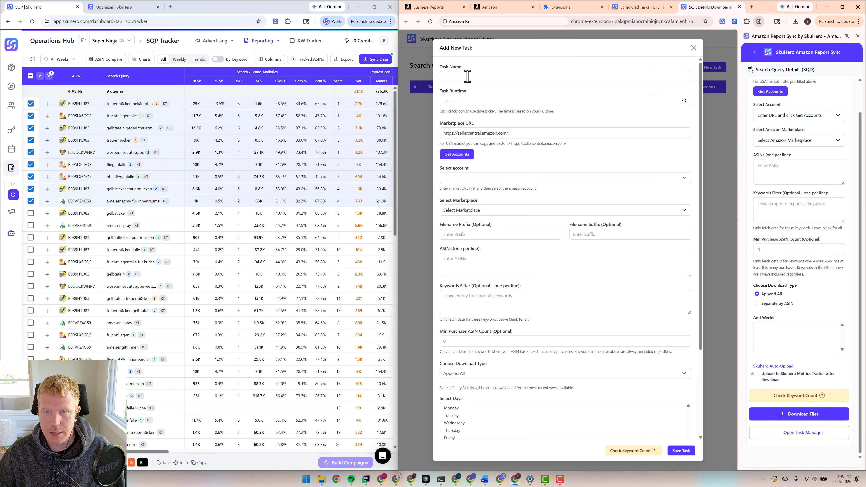
click(468, 76)
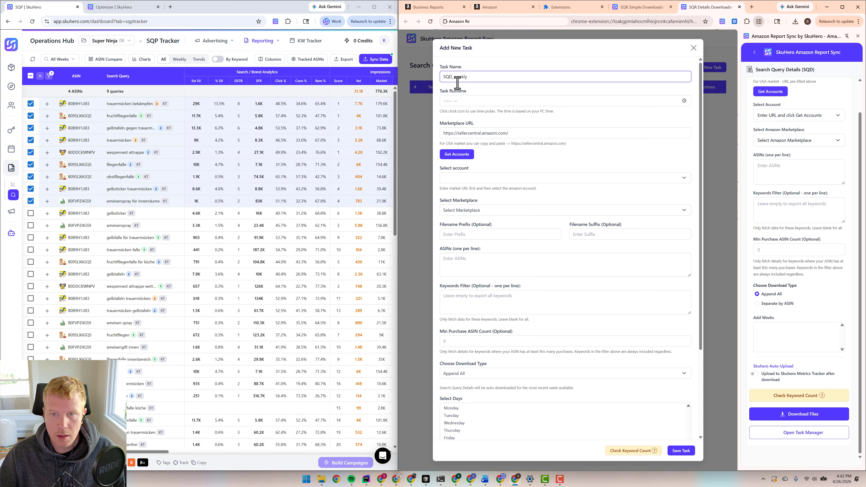
click(444, 100)
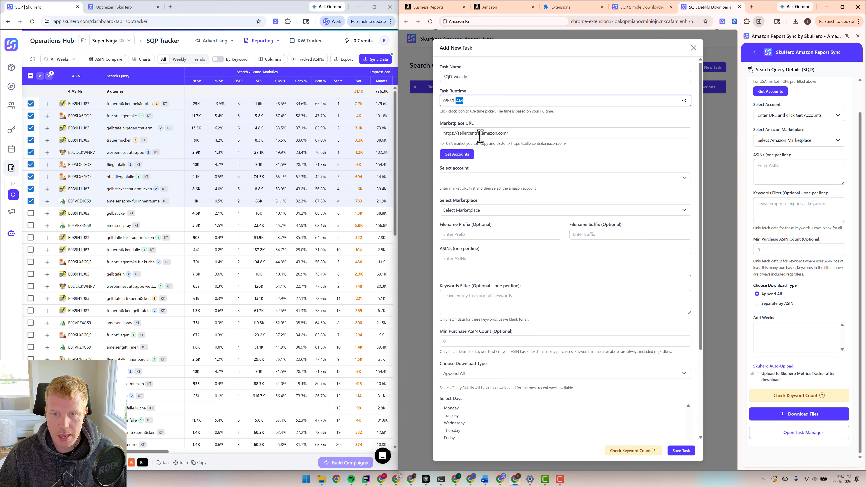
click(502, 263)
key(ctrl+v)
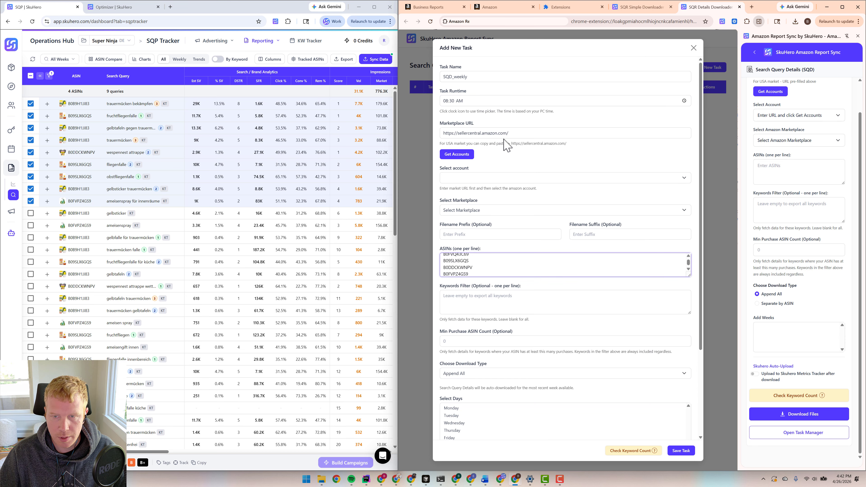
click(429, 7)
drag(452, 21, 520, 22)
key(ctrl+c)
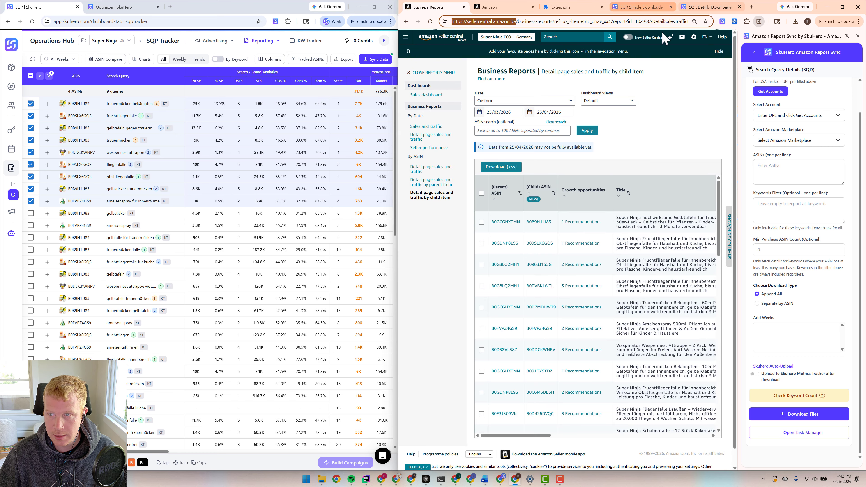
click(696, 7)
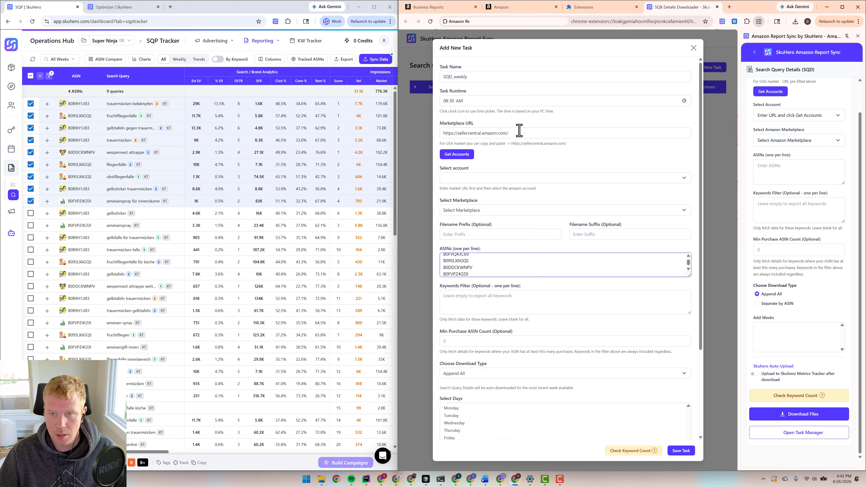
drag(519, 131, 420, 135)
key(ctrl+v)
click(456, 154)
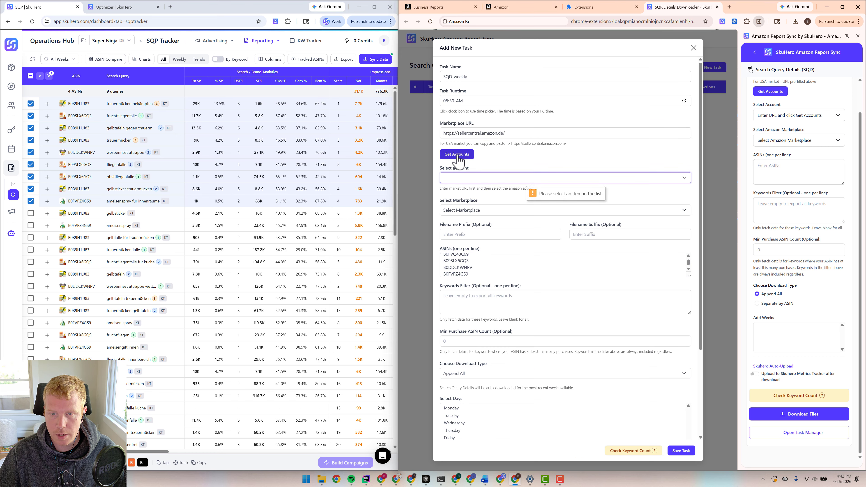
click(473, 210)
click(464, 282)
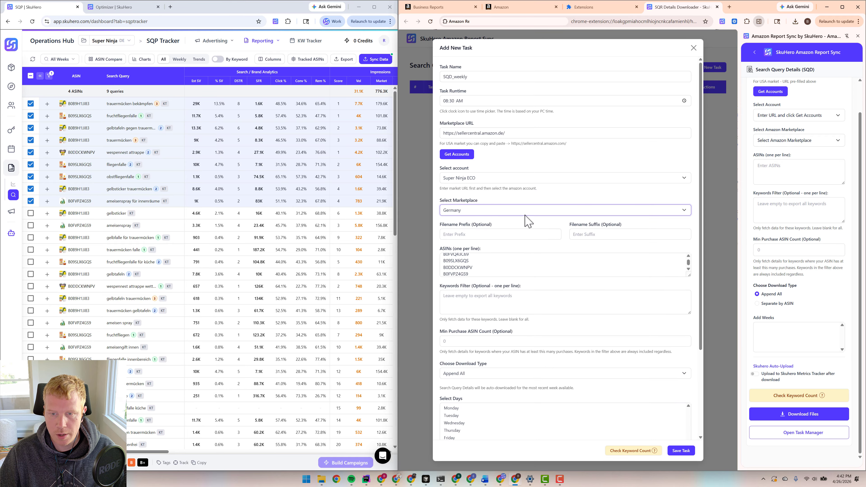
- Copy the nine selected search queries from the SQP Tracker into the new task's keywords filter
click(450, 297)
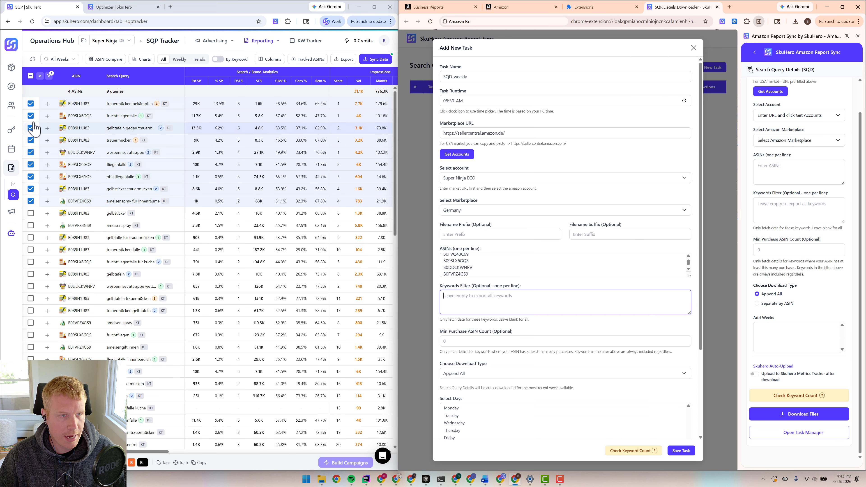
click(196, 463)
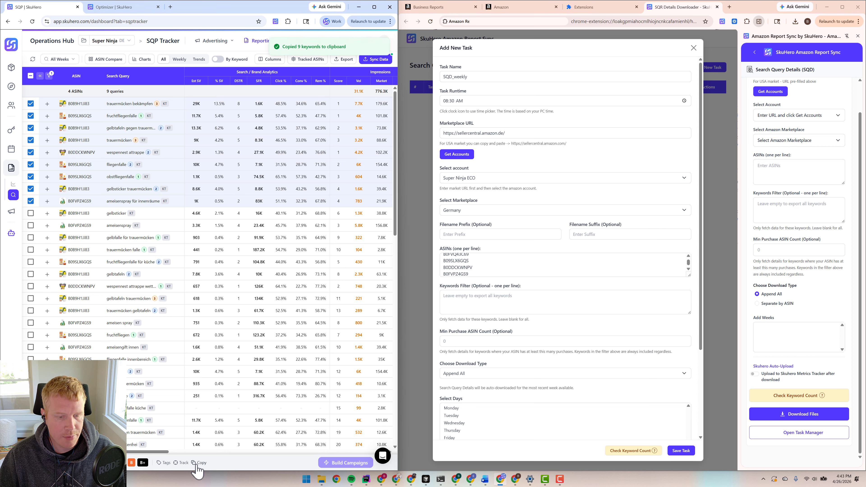
click(458, 301)
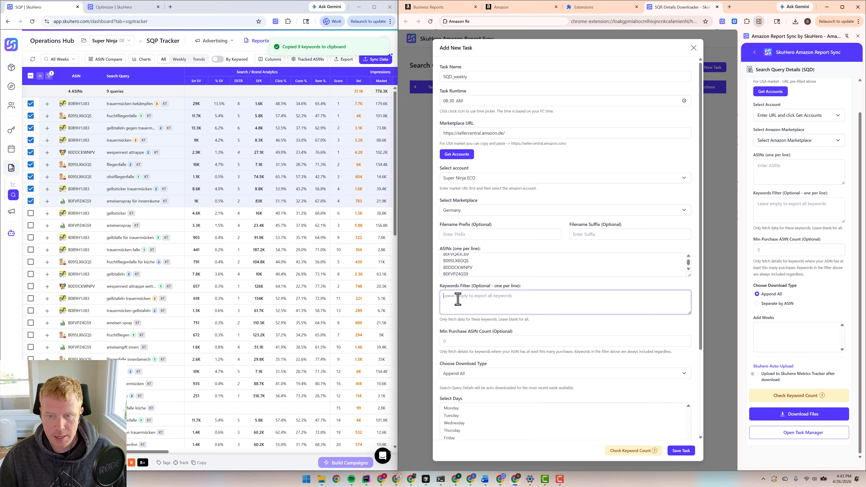
key(ctrl+v)
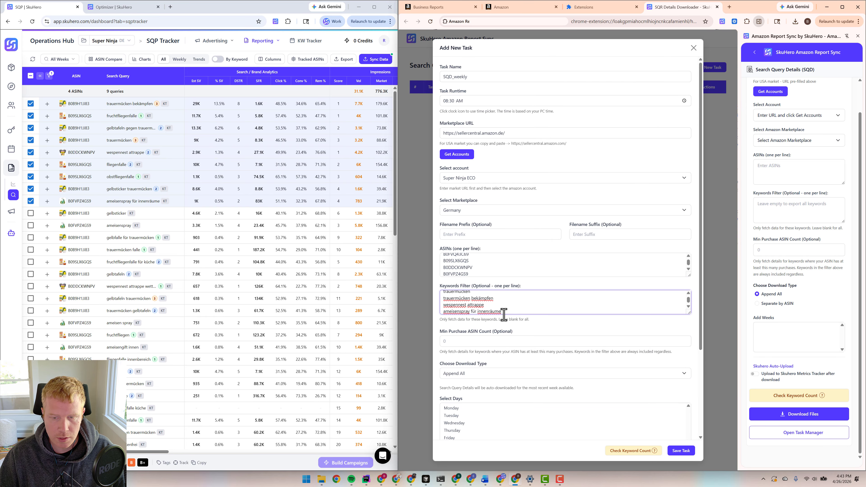
- Schedule the task for Wednesday and enable upload to the SkuHero Metrics Tracker with the Super Ninja (DE) brand profile
scroll(653, 340, down, 2)
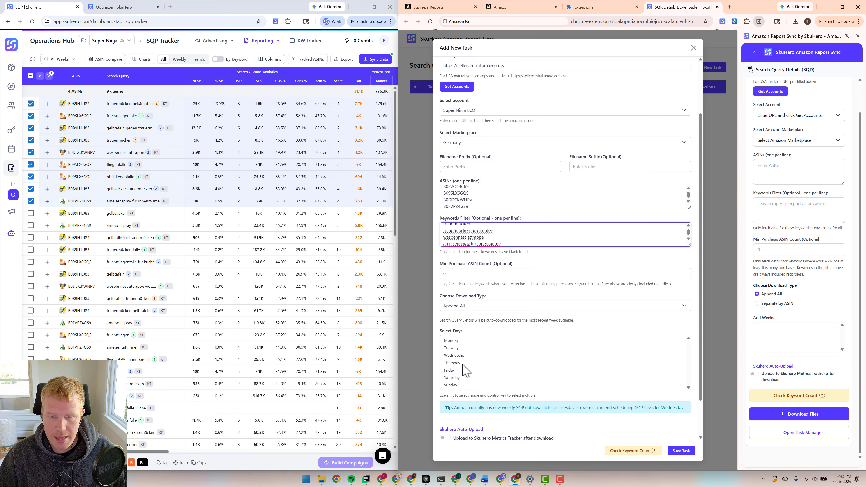
click(457, 356)
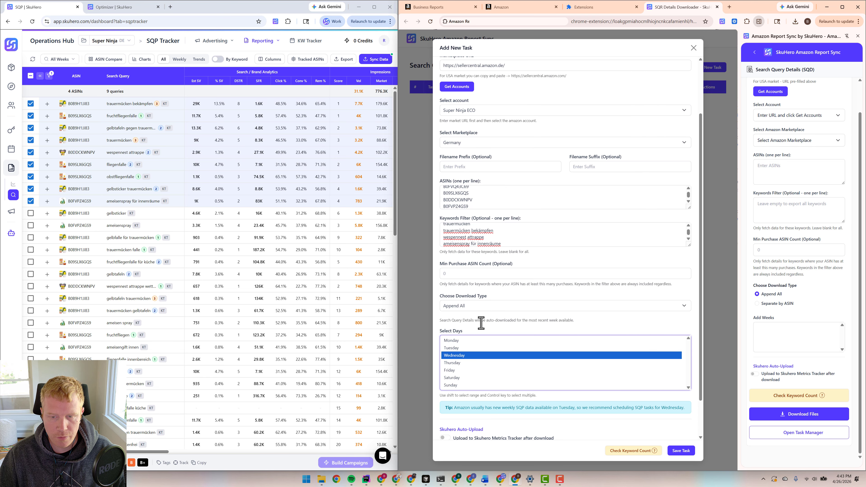
click(483, 331)
scroll(513, 374, down, 1)
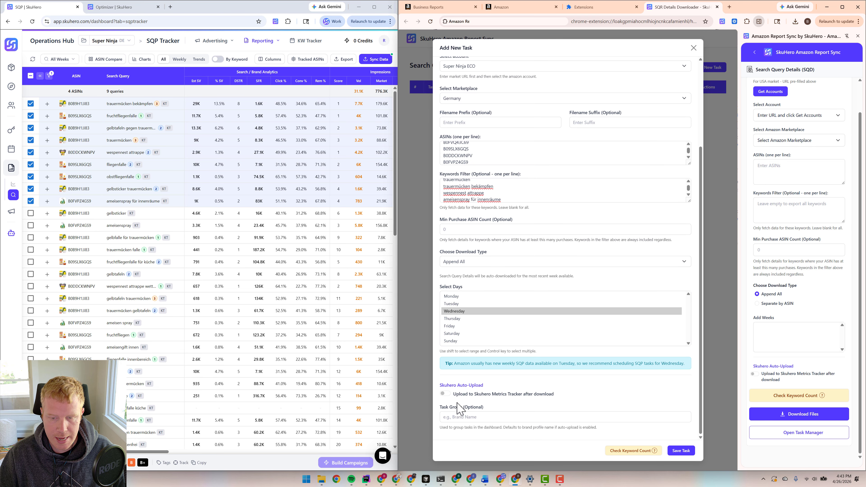
click(444, 394)
scroll(518, 396, down, 1)
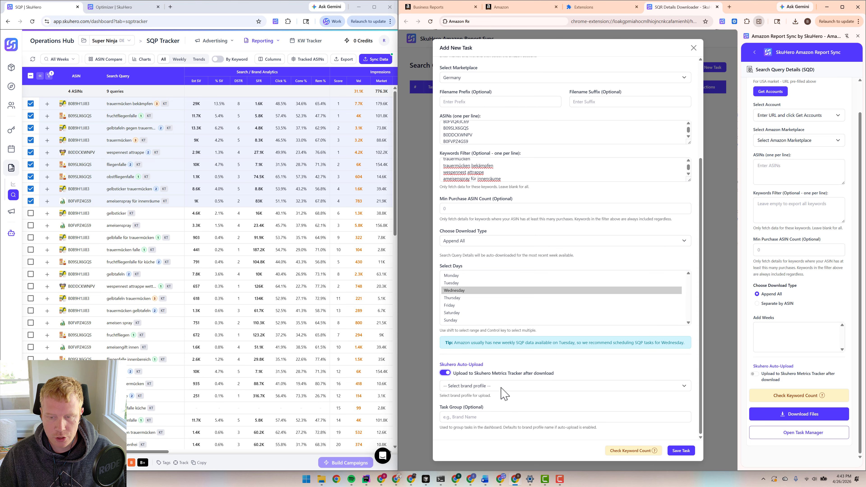
click(514, 387)
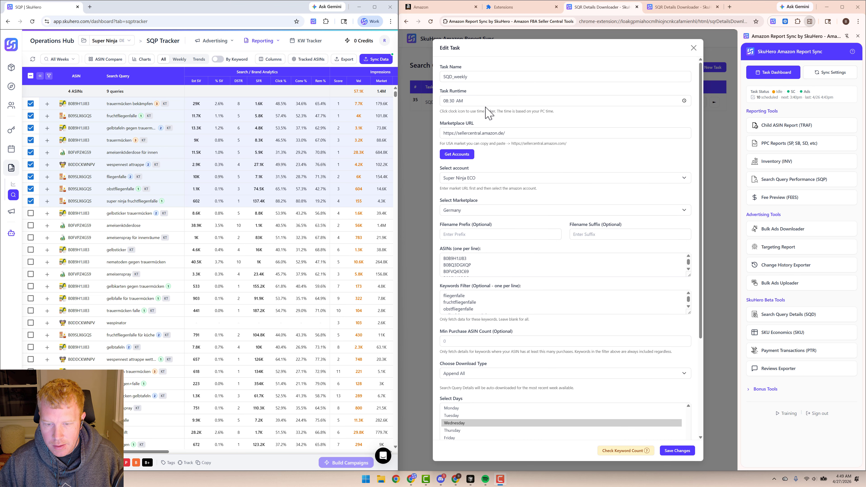
- Review the SQD_weekly task's settings and check its keyword count against the limit
scroll(584, 332, down, 3)
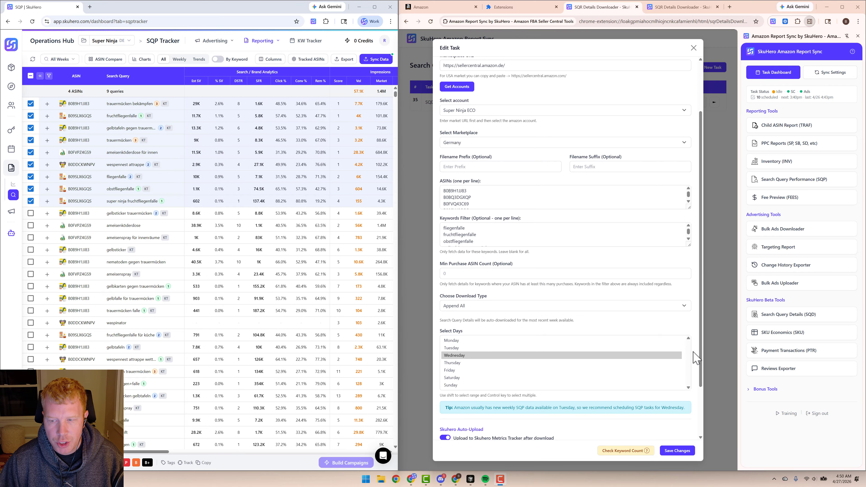
scroll(698, 368, down, 1)
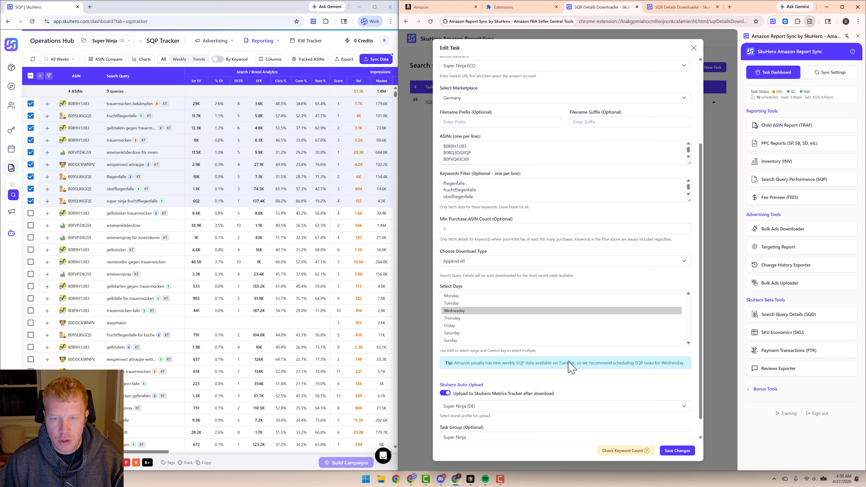
click(619, 451)
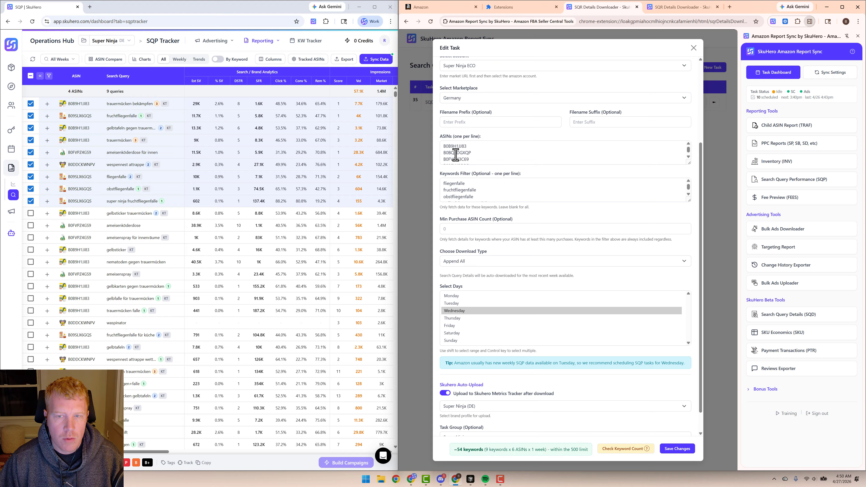
click(494, 190)
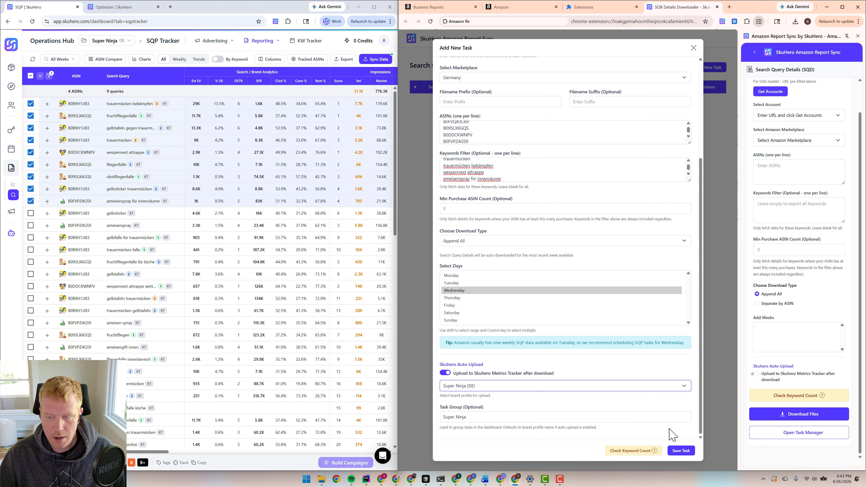
- Save the SQD_weekly task and review it in the overview of all scheduled tasks
click(680, 451)
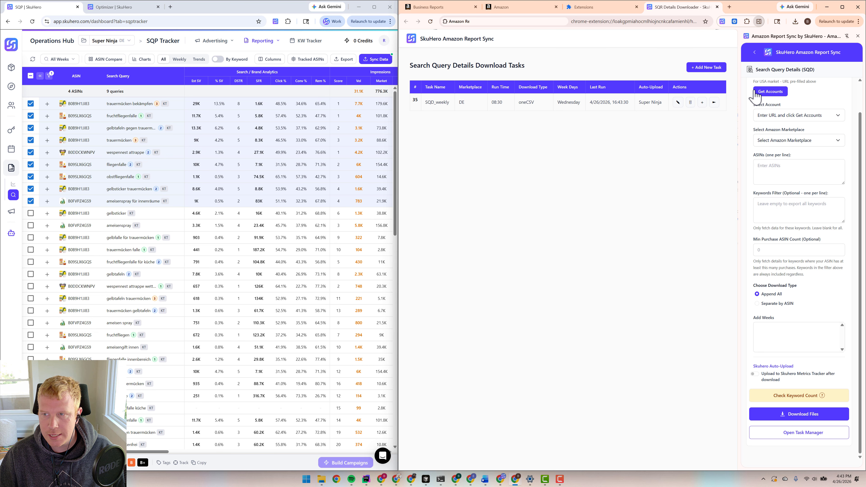
scroll(762, 125, up, 2)
click(755, 52)
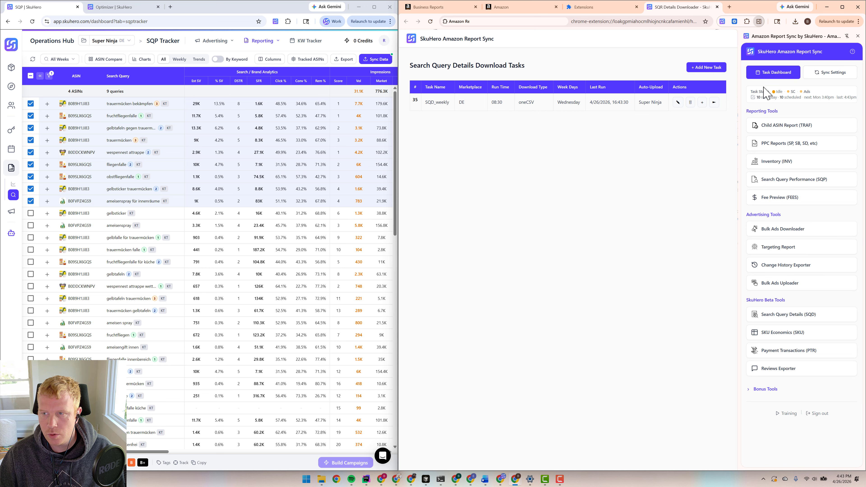
click(730, 99)
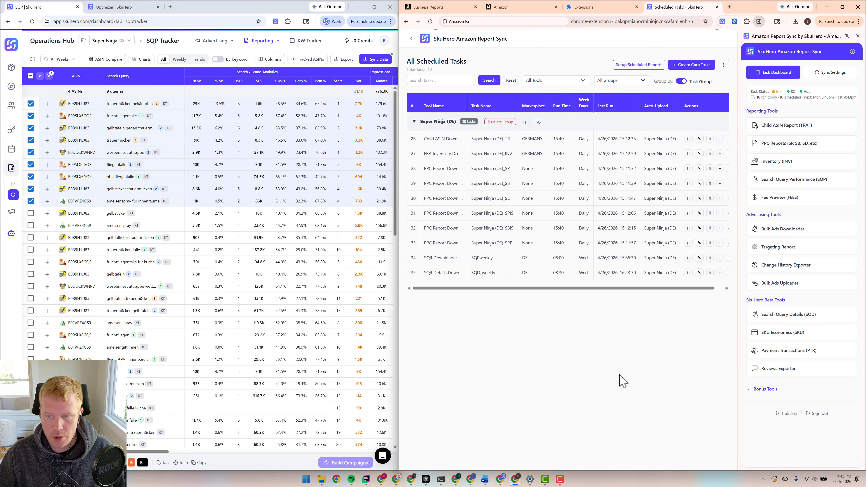
scroll(599, 293, right, 1)
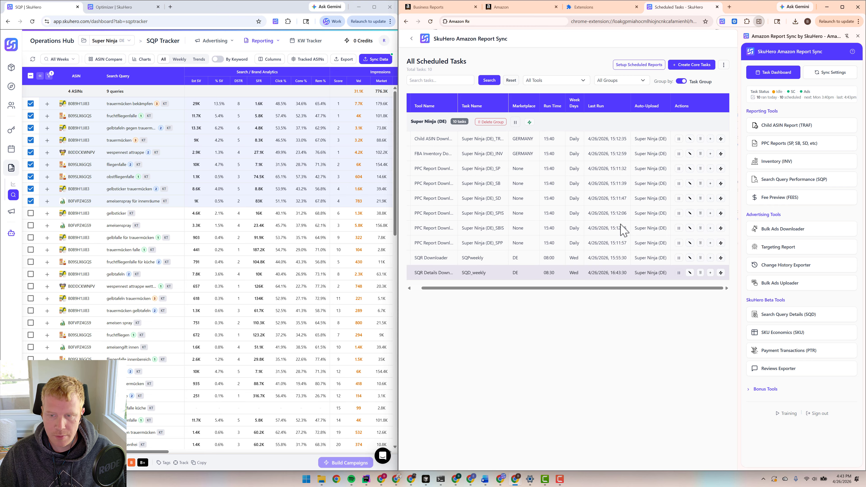
scroll(512, 294, left, 1)
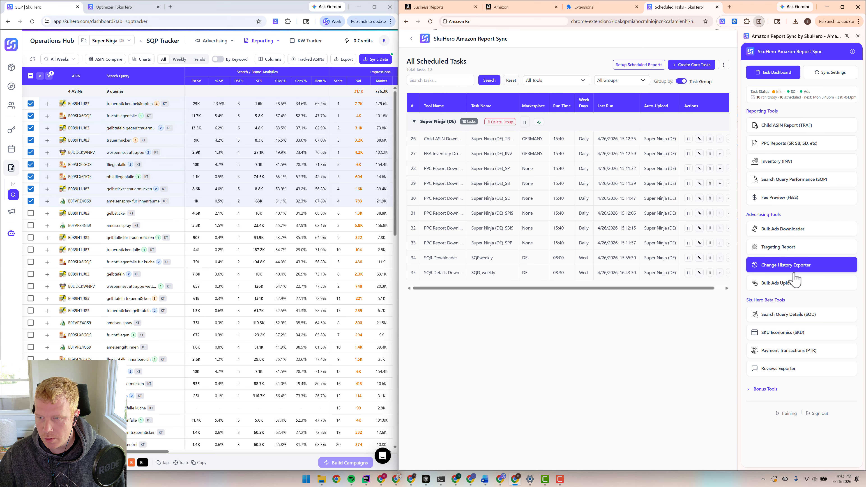
- Set up a manual Search Query Details download with the task's ASINs and keywords for Super Ninja ECO Germany, adding weeks 17, 16, 15 and 14
click(796, 324)
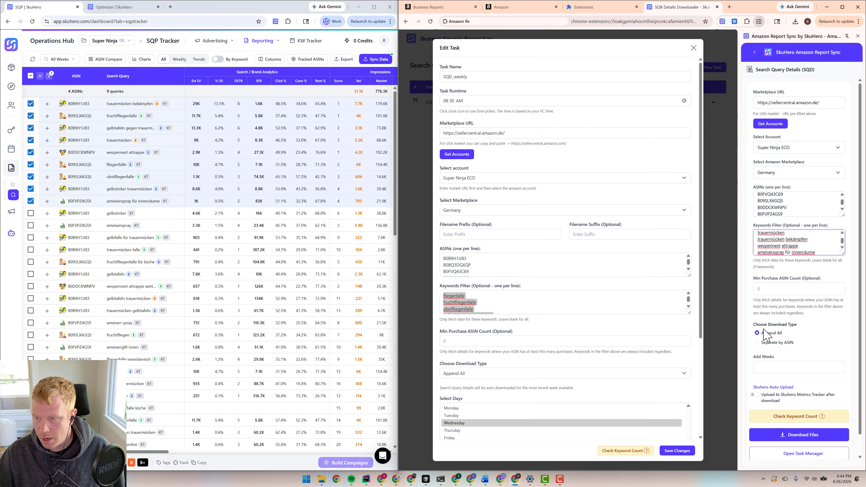
click(783, 367)
click(782, 383)
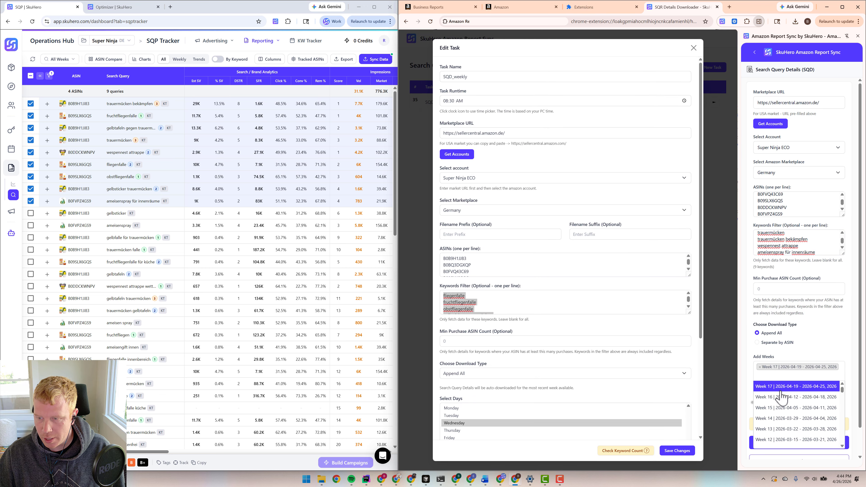
click(781, 406)
click(779, 418)
click(780, 434)
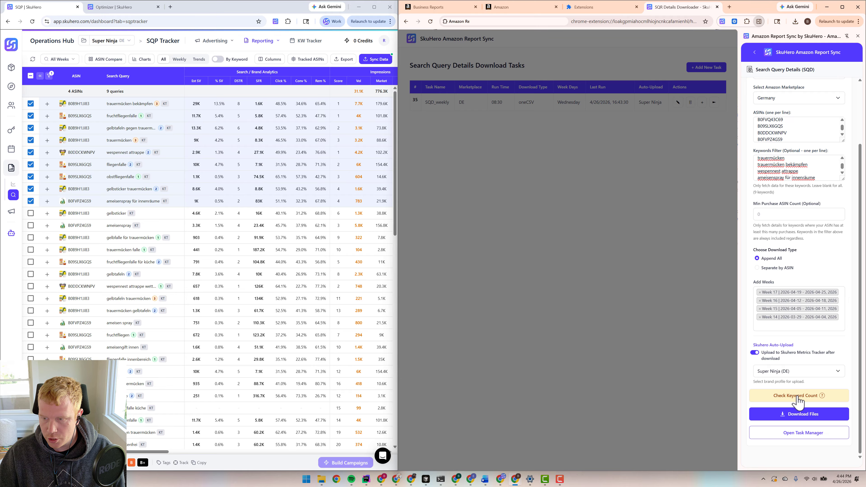
- Check the keyword count of the four-week Search Query Details request and download its files
click(796, 396)
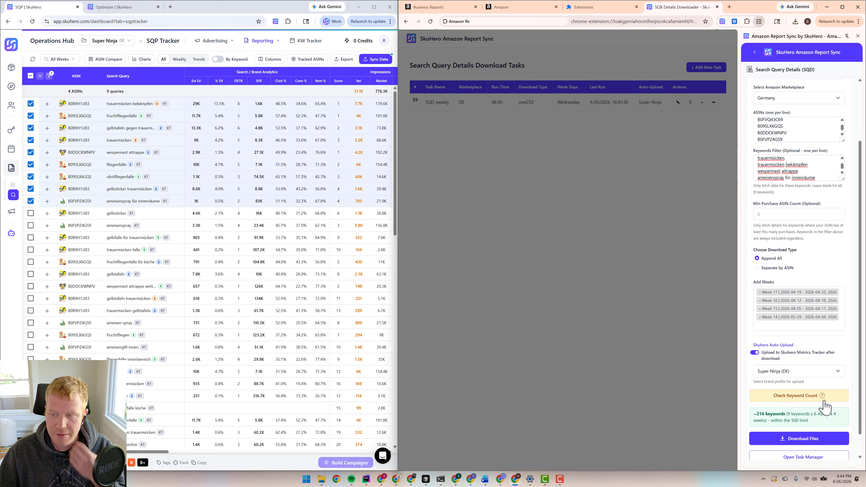
scroll(818, 324, down, 1)
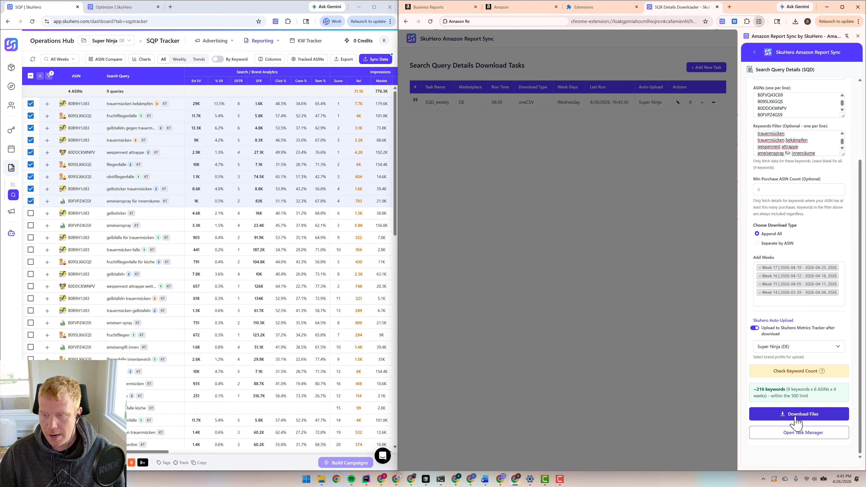
click(795, 417)
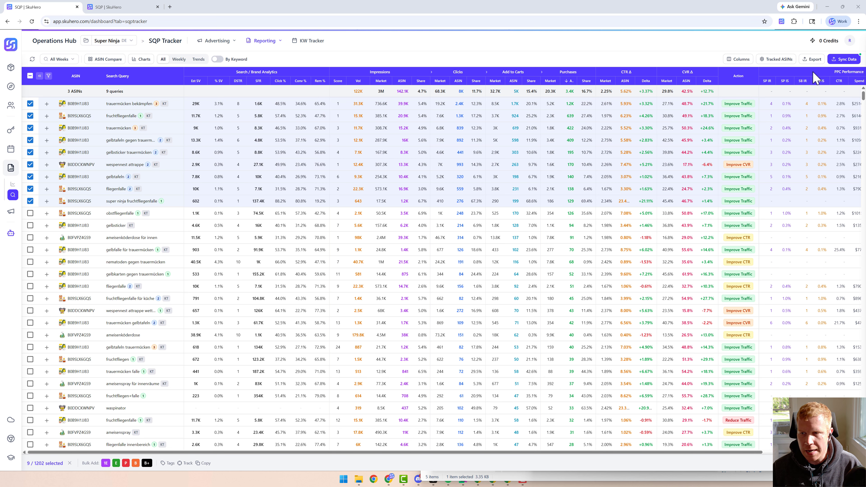
- Switch to the full-width SQP Tracker and open the data sync's import history to check the uploaded reports
click(844, 62)
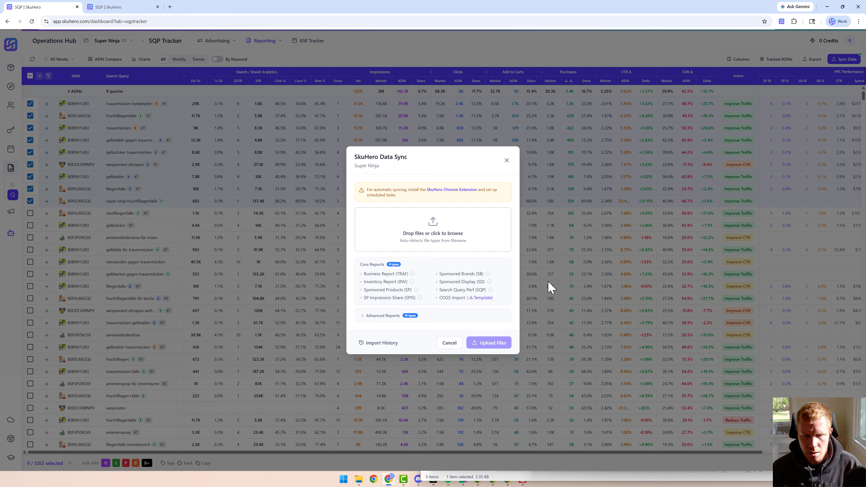
click(379, 343)
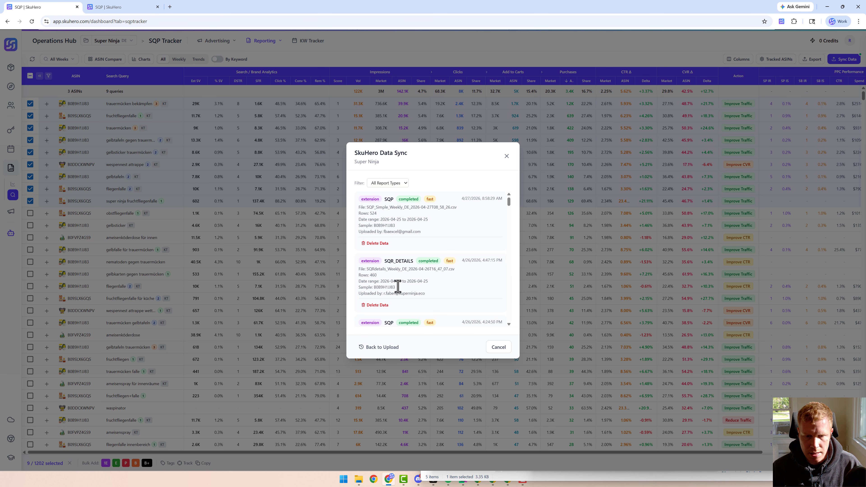
- Check the SQR_DETAILS report entry in the import history and close the data sync dialog
double_click(397, 260)
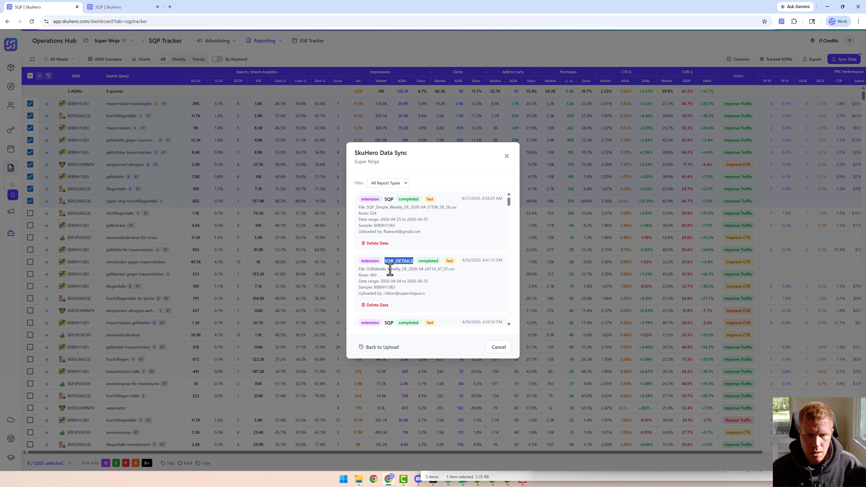
click(506, 156)
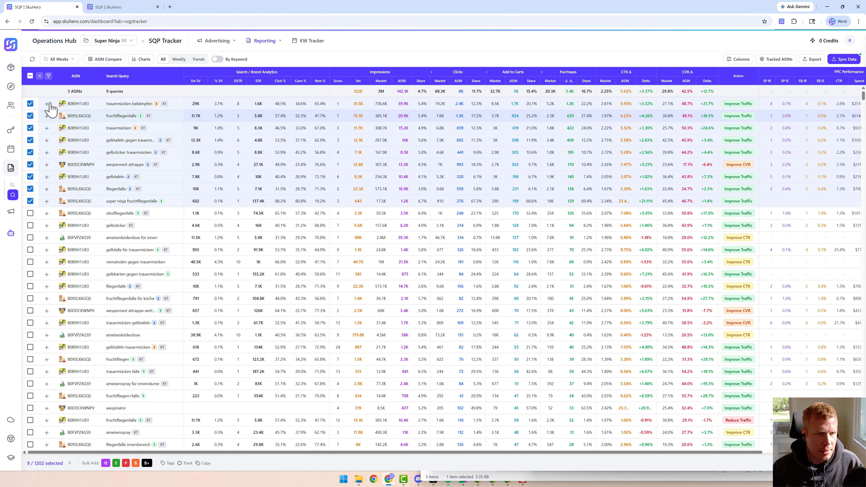
click(48, 76)
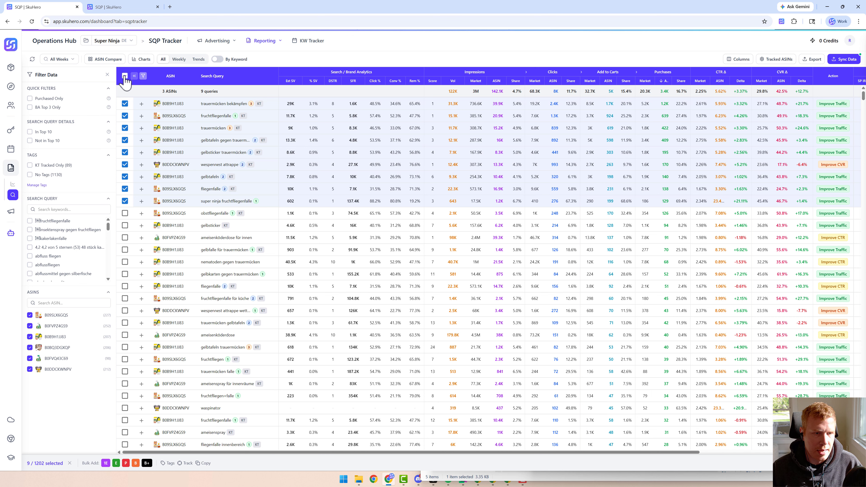
click(107, 75)
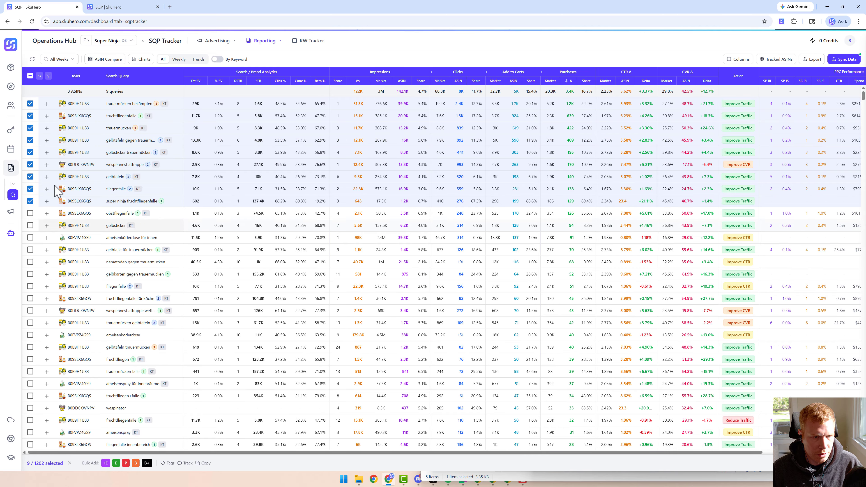
- Bulk-tag the nine selected search queries with the new tag "sqd list"
click(168, 463)
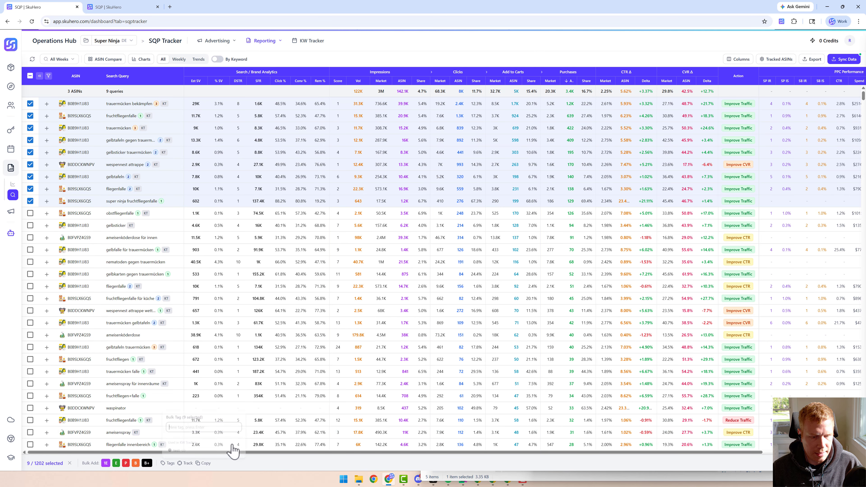
text(sq)
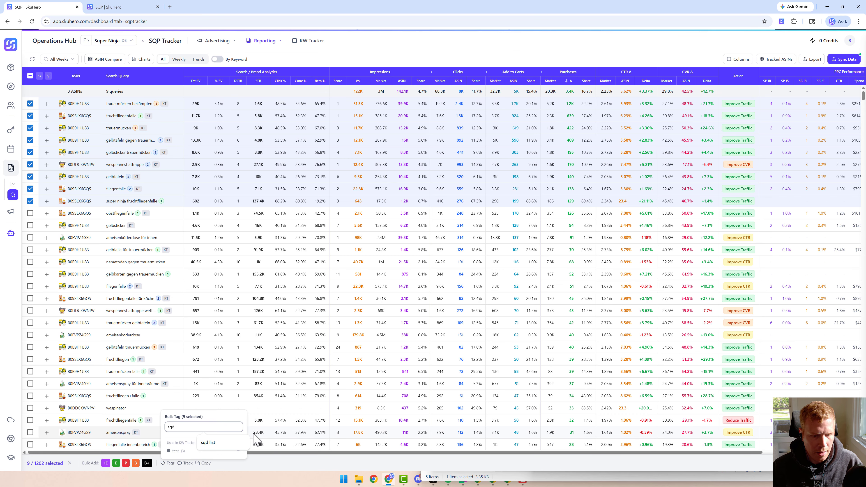
text(d)
click(236, 445)
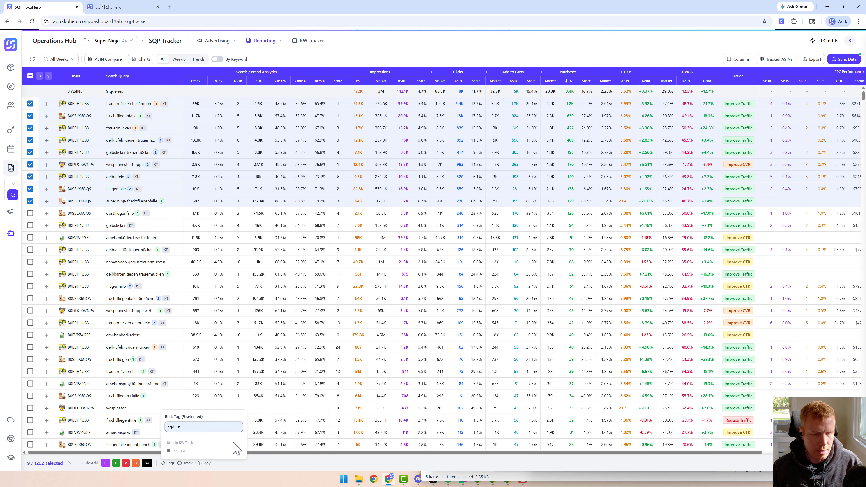
key(Return)
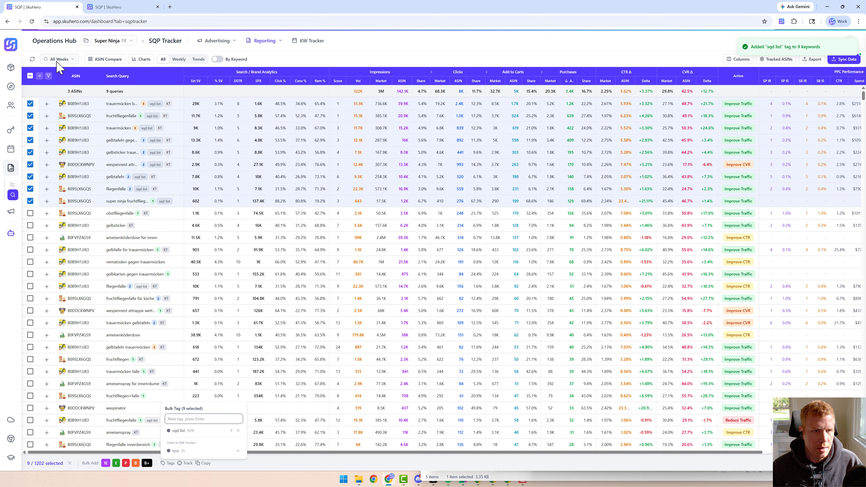
- Filter the tracker to search queries tagged "sqd list" and close the filter options
click(48, 76)
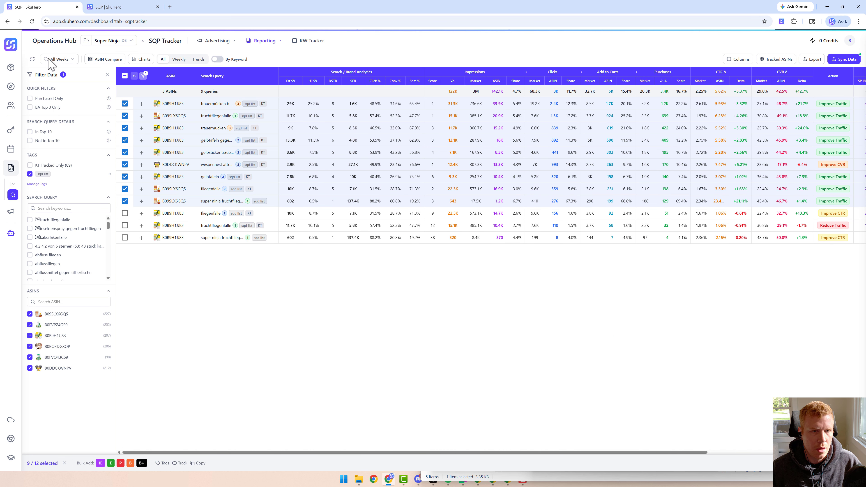
click(108, 74)
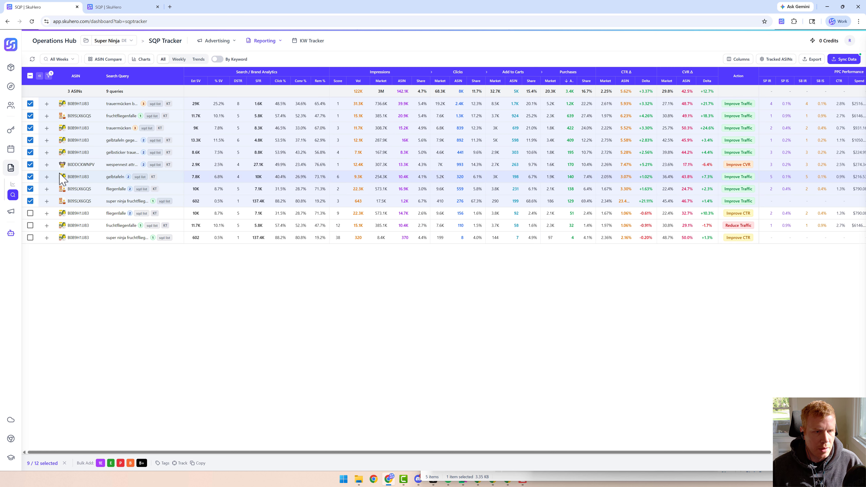
- Expand the "wespennest attrappe" query and review its weekly performance columns through PPC performance and rank
click(46, 165)
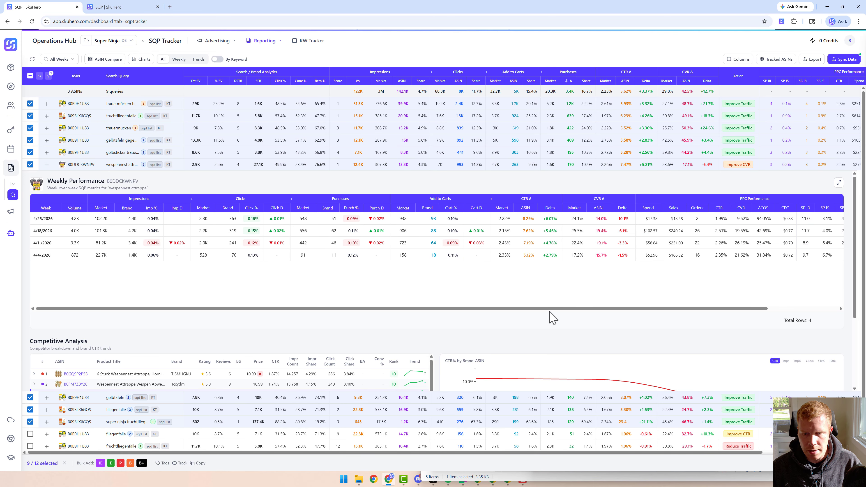
drag(549, 309, 689, 309)
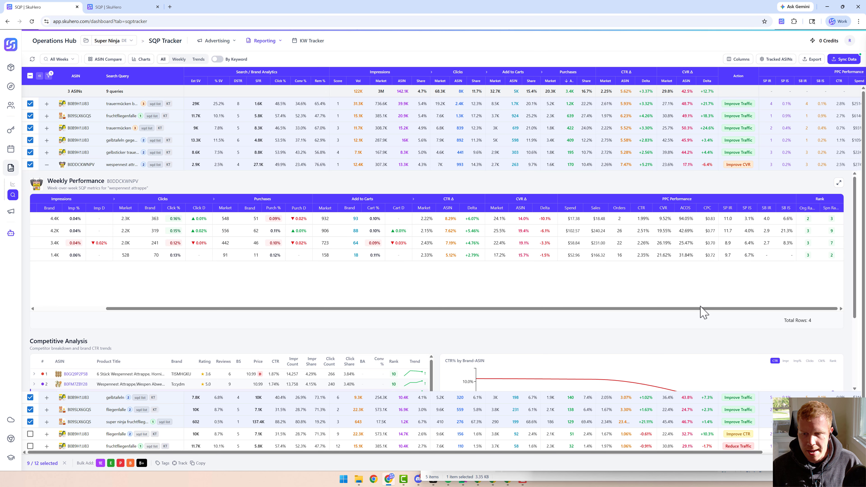
drag(700, 308, 540, 309)
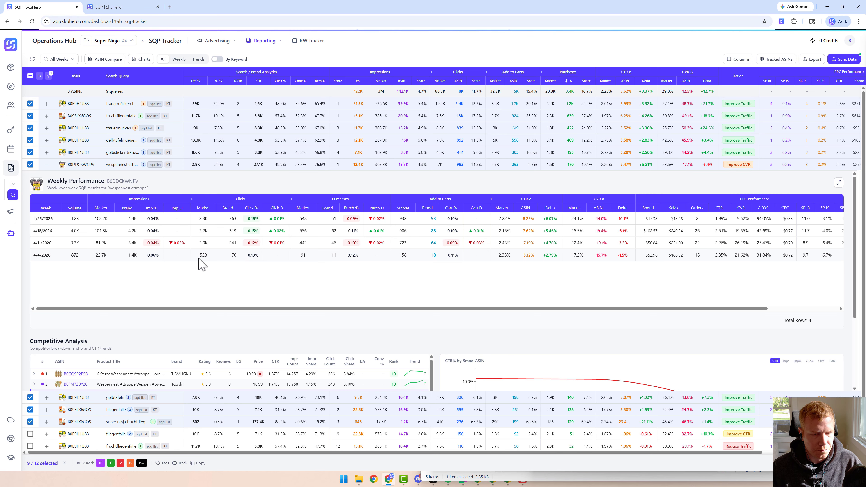
- Show the "wespennest attrappe" details full screen and look through the competitors in the competitive analysis
click(839, 182)
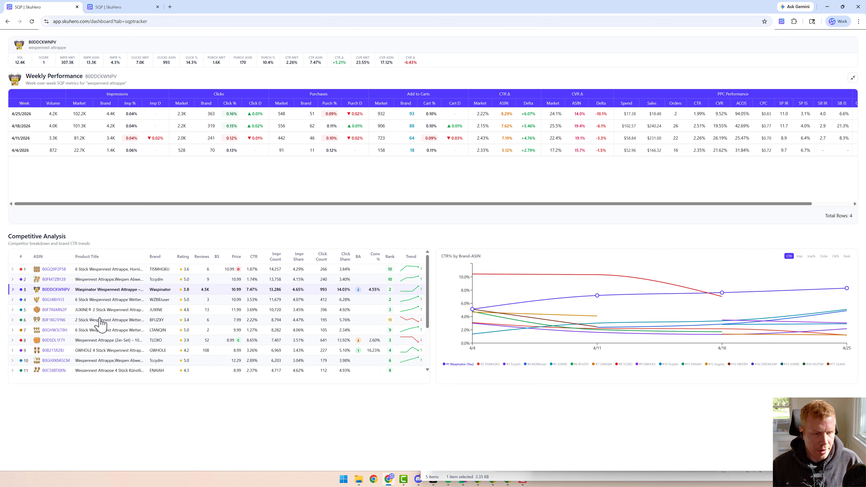
scroll(77, 318, down, 1)
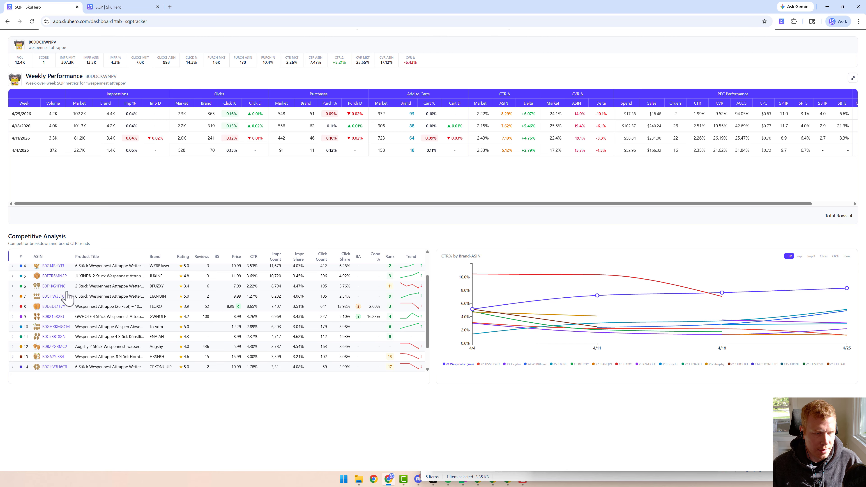
scroll(51, 325, up, 1)
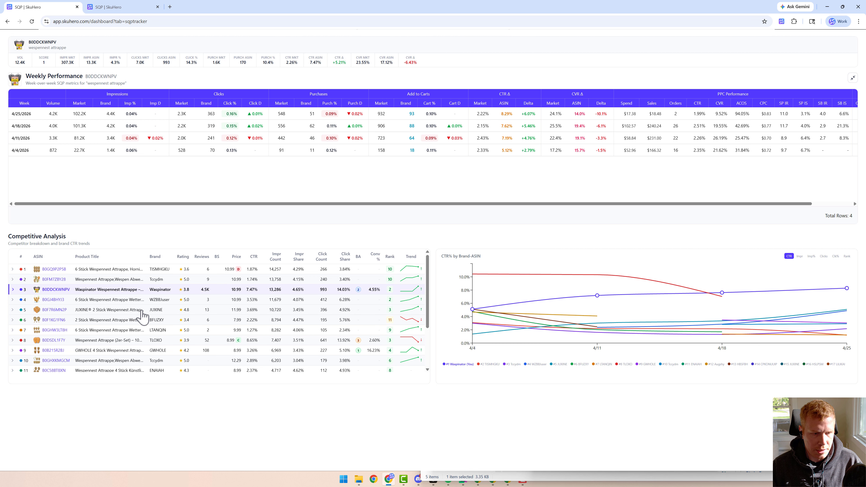
- Expand competitor B0F7R6MN2P's weekly history and inspect its price changes and other listing events
click(13, 309)
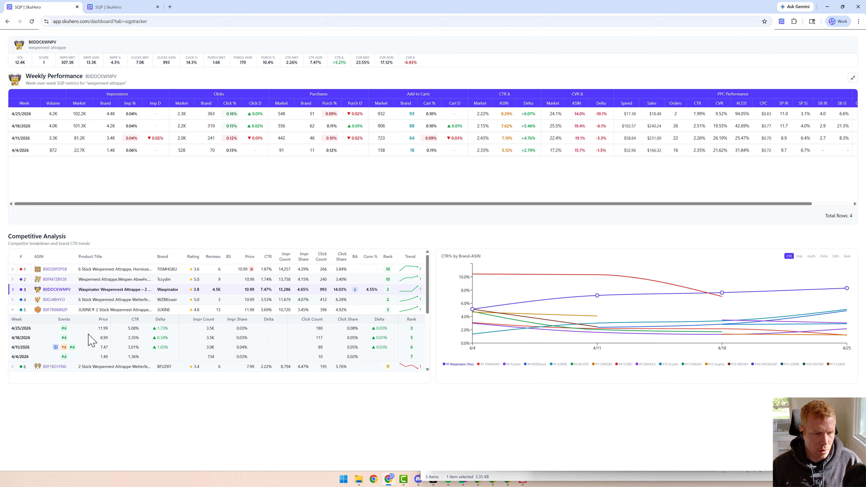
mouse_move(64, 329)
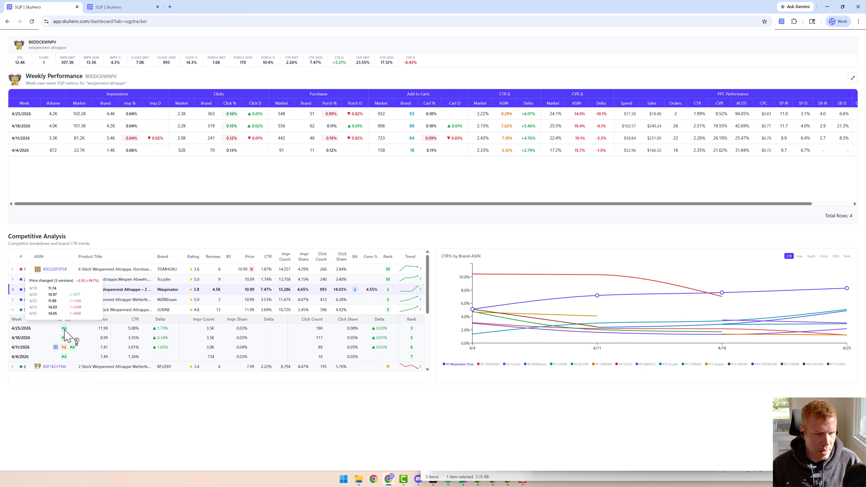
mouse_move(58, 348)
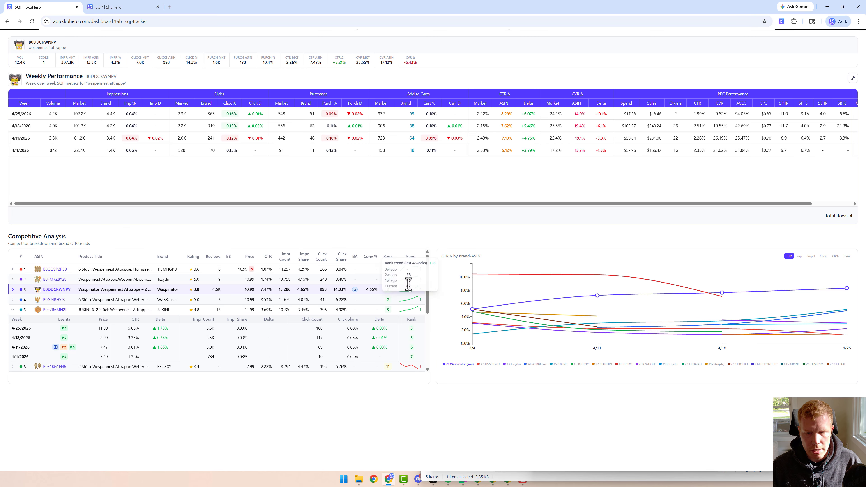
- Compare the competitors' CTR and weekly rank charts, return to CTR, collapse the competitor's history and leave the full-screen view
mouse_move(640, 301)
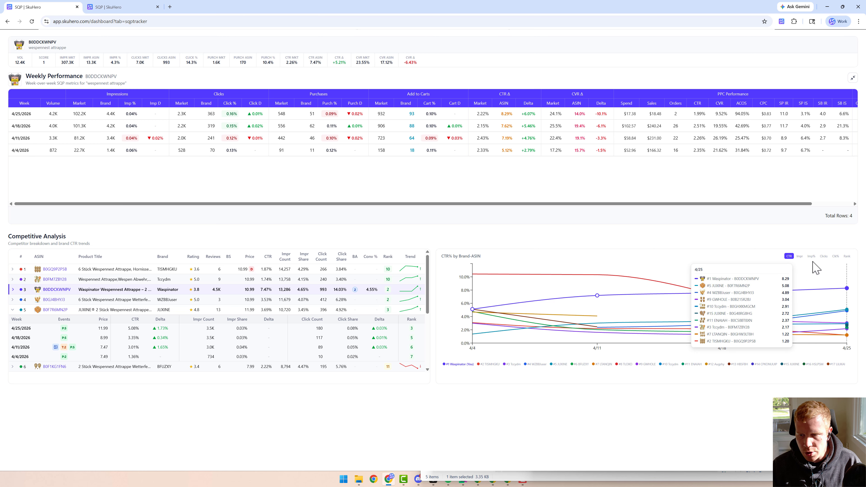
click(847, 256)
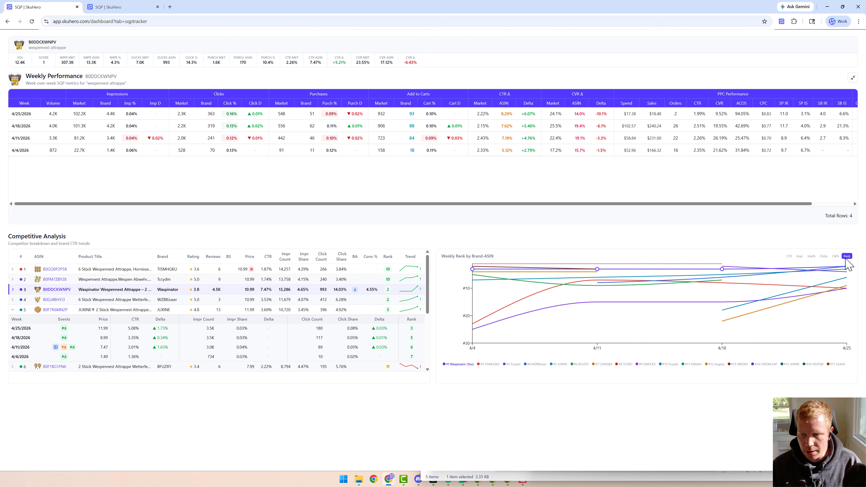
click(788, 257)
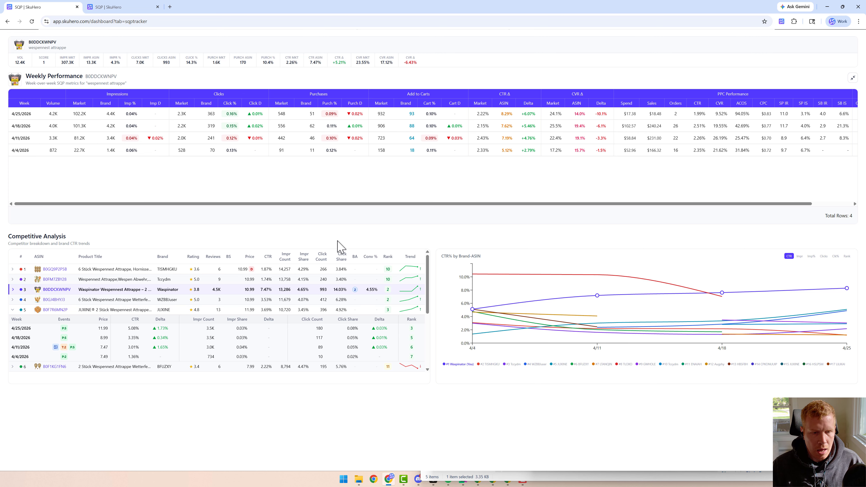
click(12, 310)
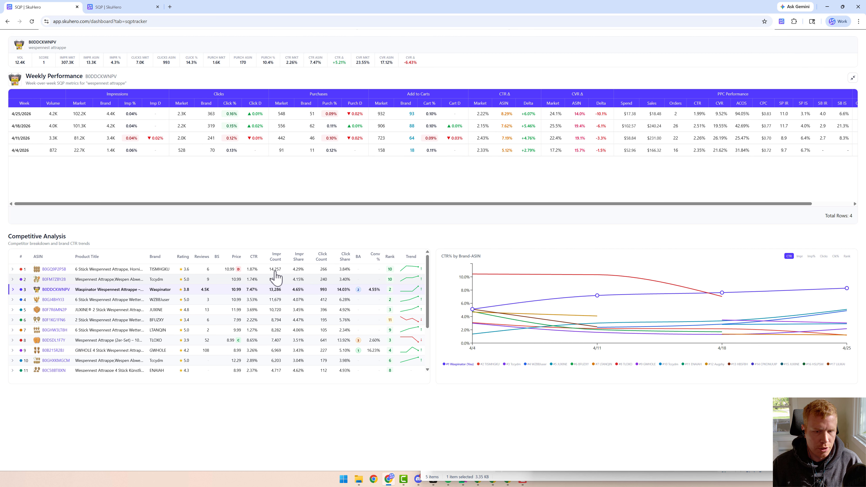
click(852, 78)
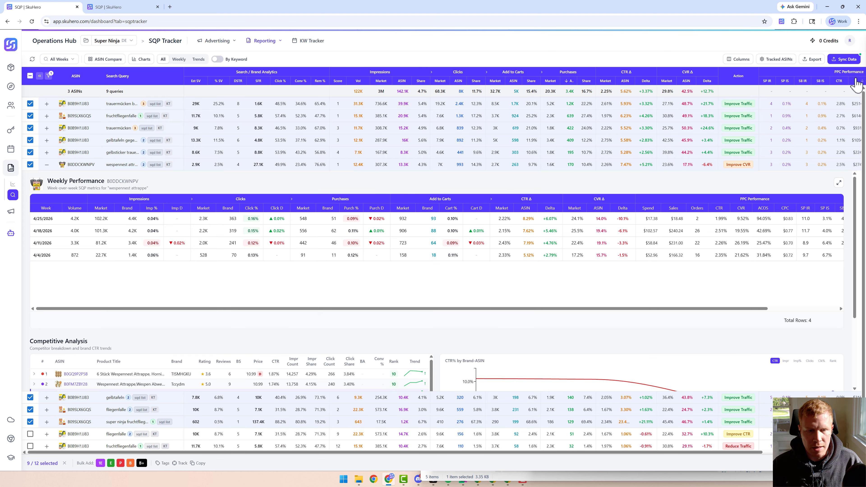